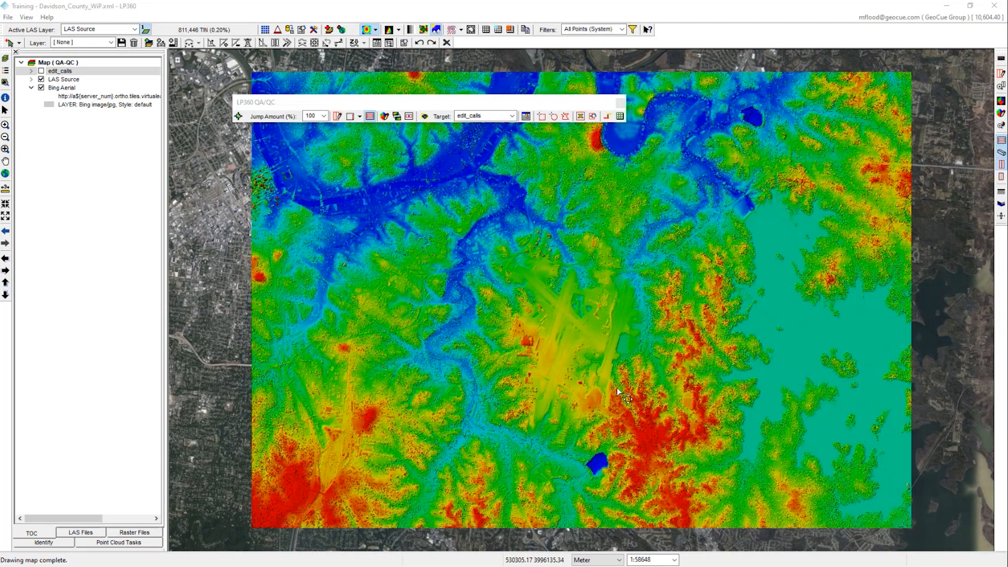
Open the QAQC issue editor for the edit_calls layer and look at the blank form for a new issue type
left_click_drag(406, 106, 401, 96)
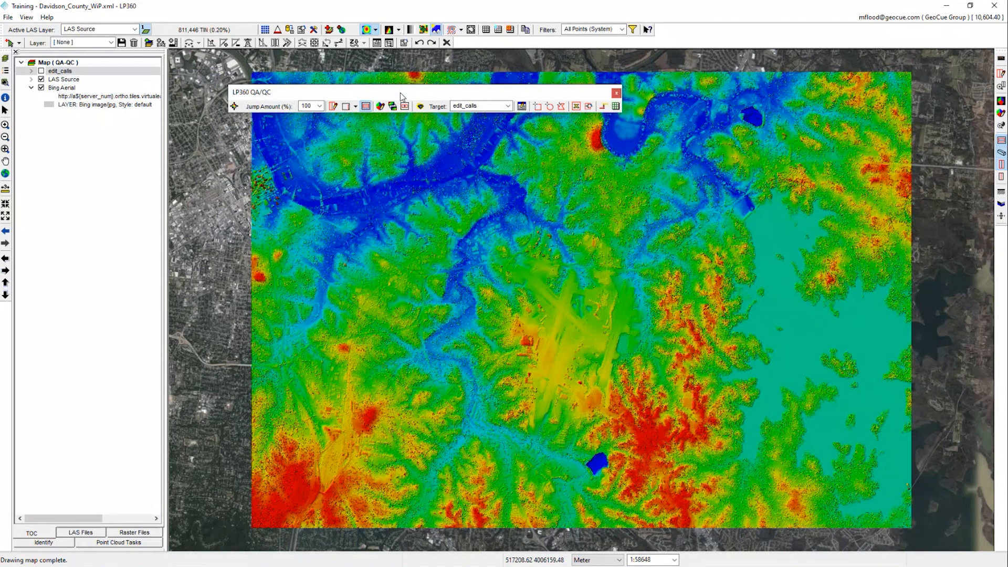
left_click(522, 107)
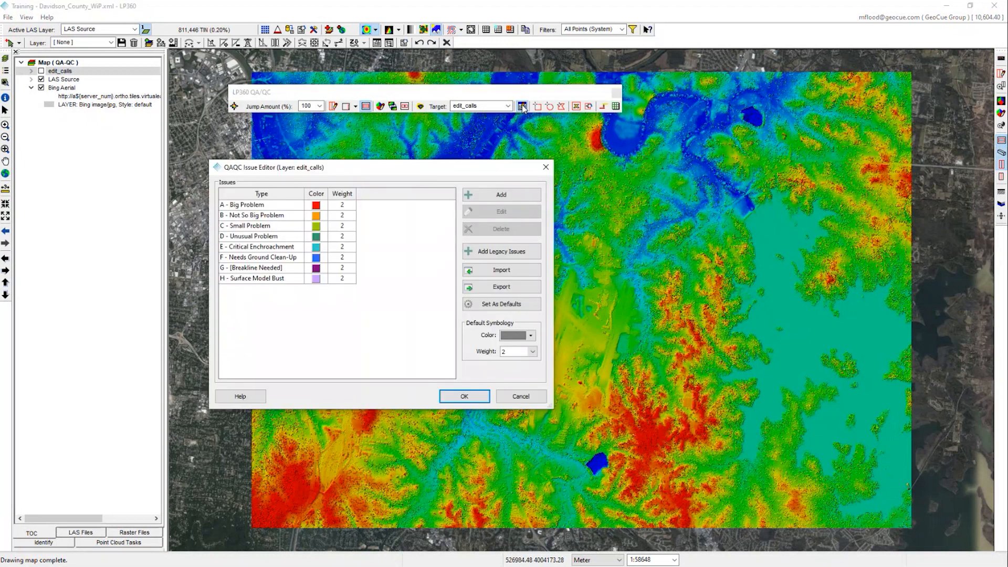
left_click_drag(428, 172, 474, 163)
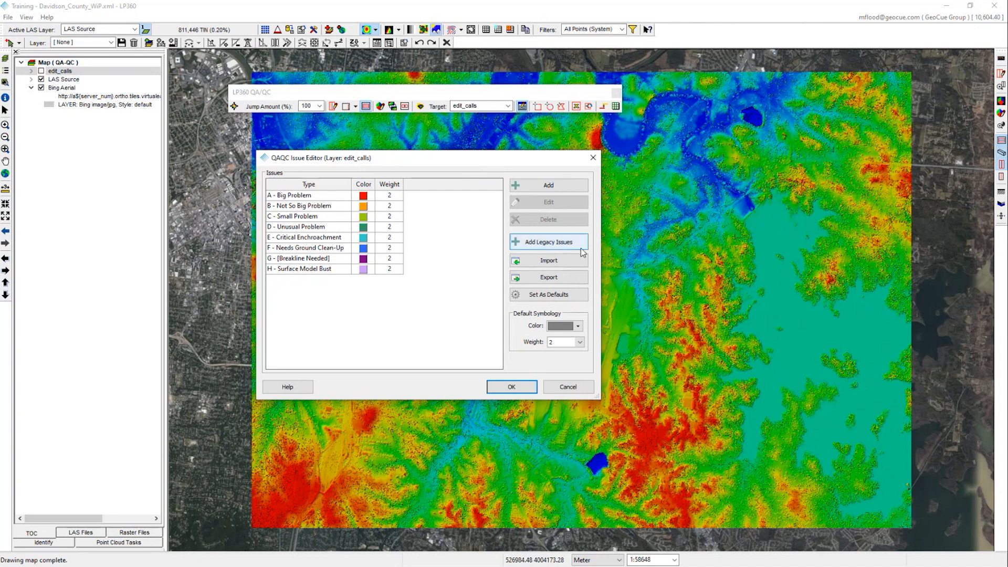
left_click(549, 187)
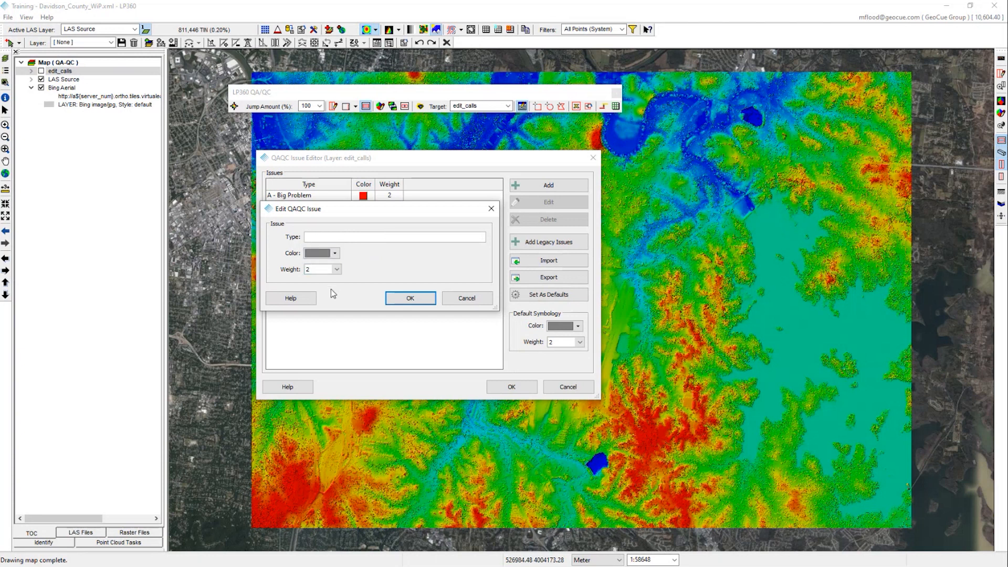
left_click(464, 299)
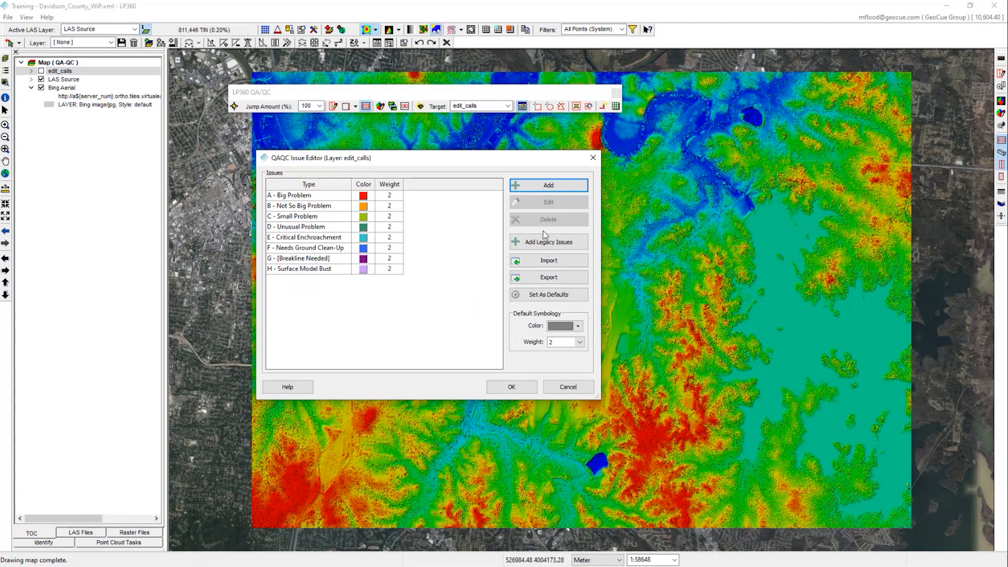
Add the legacy issues to the edit_calls issue list, delete those six entries again, and accept the list
left_click(549, 247)
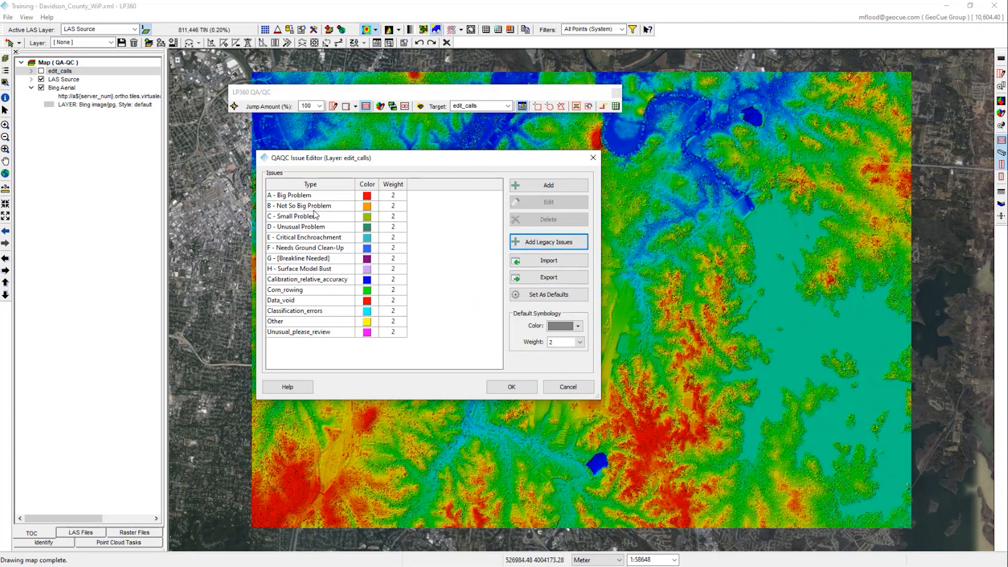
left_click(308, 283)
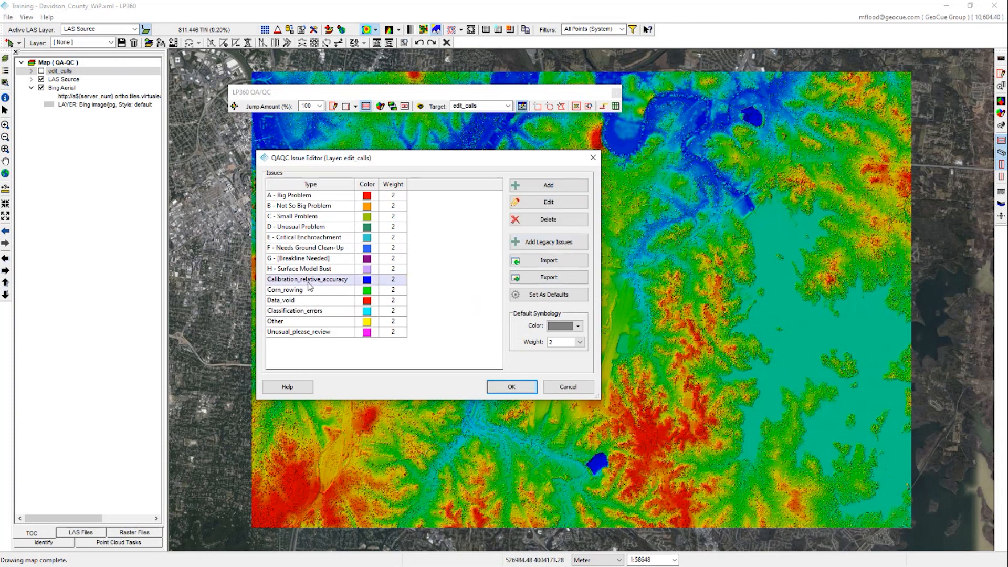
left_click(315, 333, "shift")
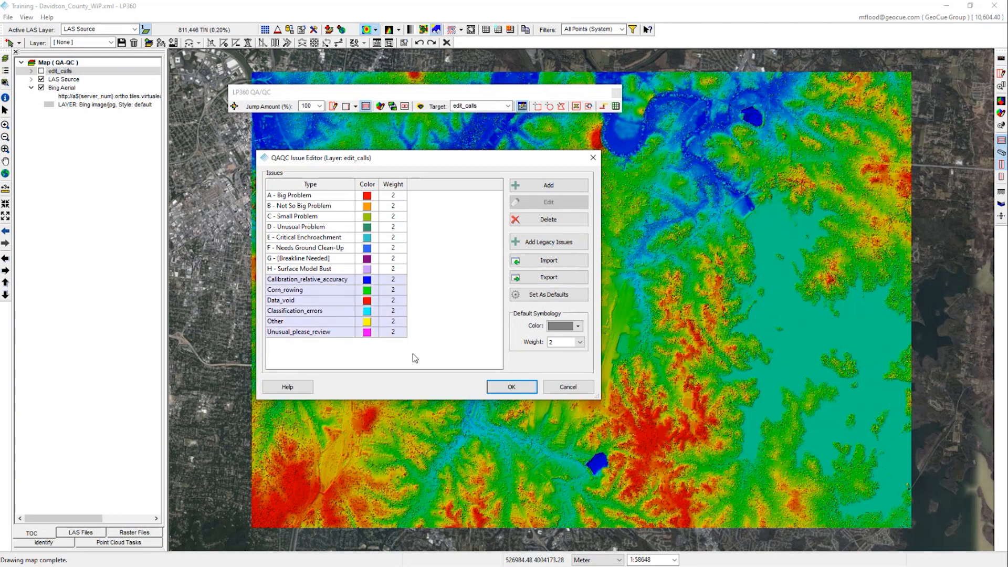
left_click(548, 219)
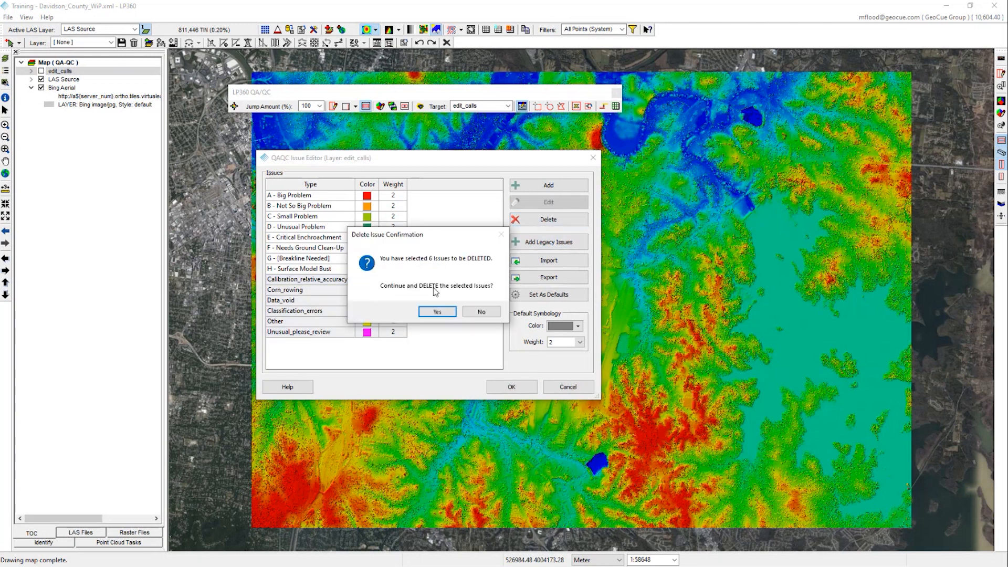
left_click(446, 312)
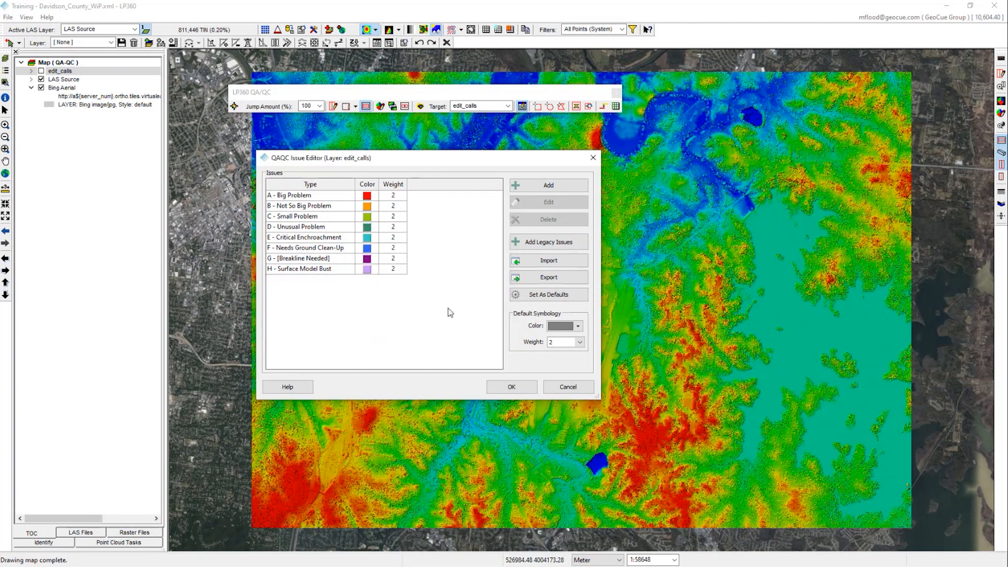
left_click(507, 390)
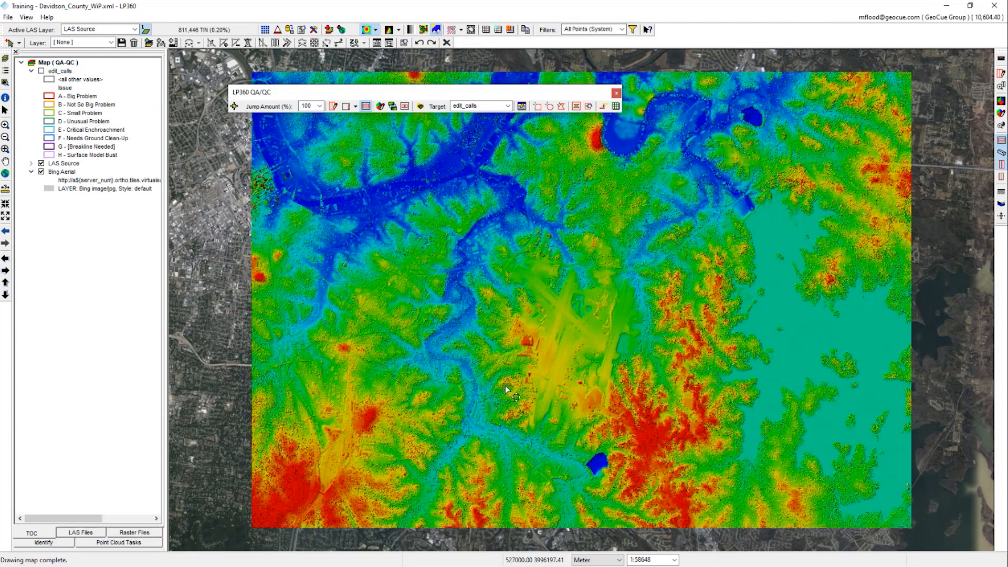
Create a new QA/QC target shapefile named demo_edit_calls in the Temp folder under Documents
left_click(421, 106)
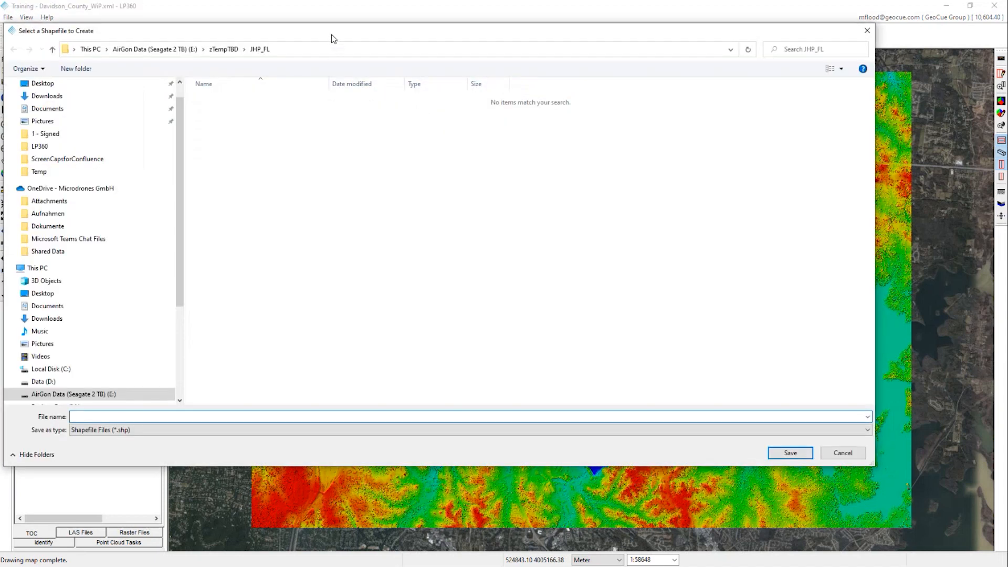
left_click_drag(332, 33, 396, 42)
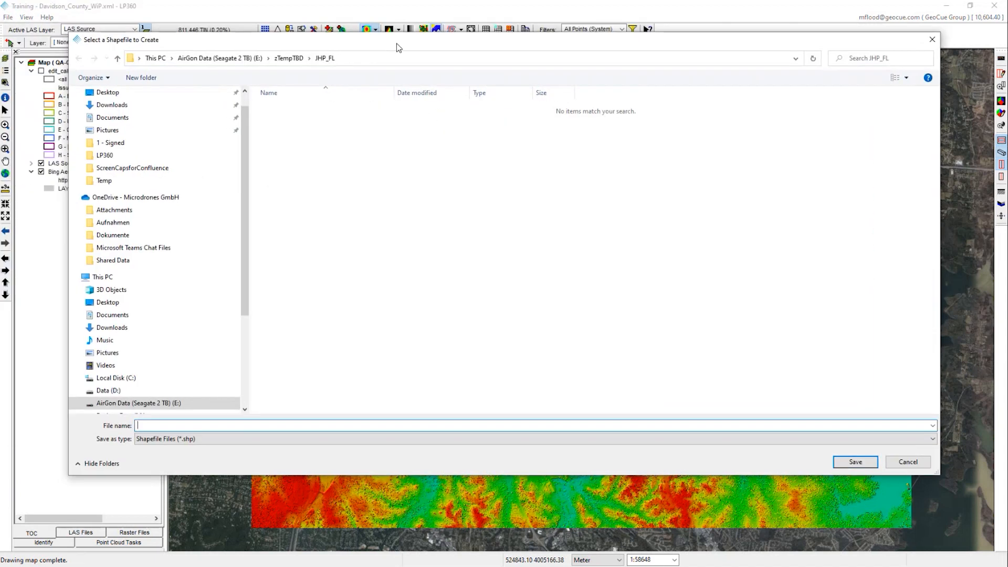
left_click(112, 118)
double_click(303, 253)
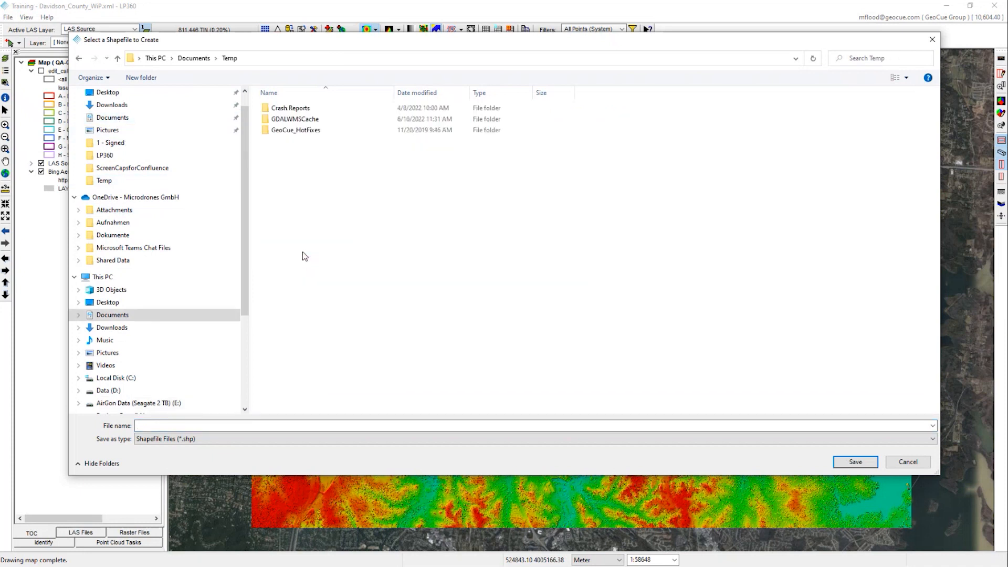
left_click(227, 428)
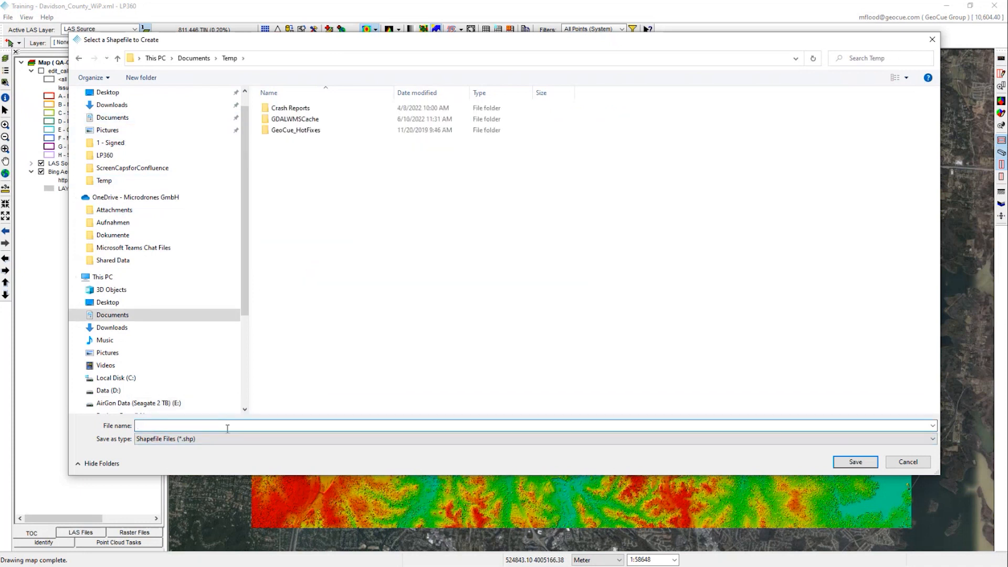
type("demo-edit_calls")
left_click(157, 425)
key("BackSpace")
type("_")
left_click(854, 462)
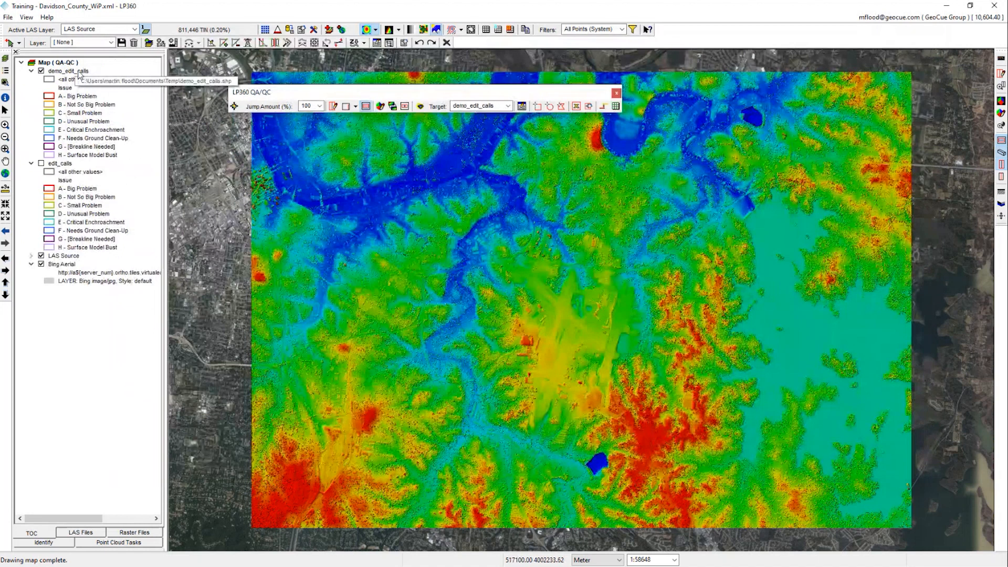
Collapse the edit_calls legend and check the available target layers, keeping demo_edit_calls as the target
left_click(31, 163)
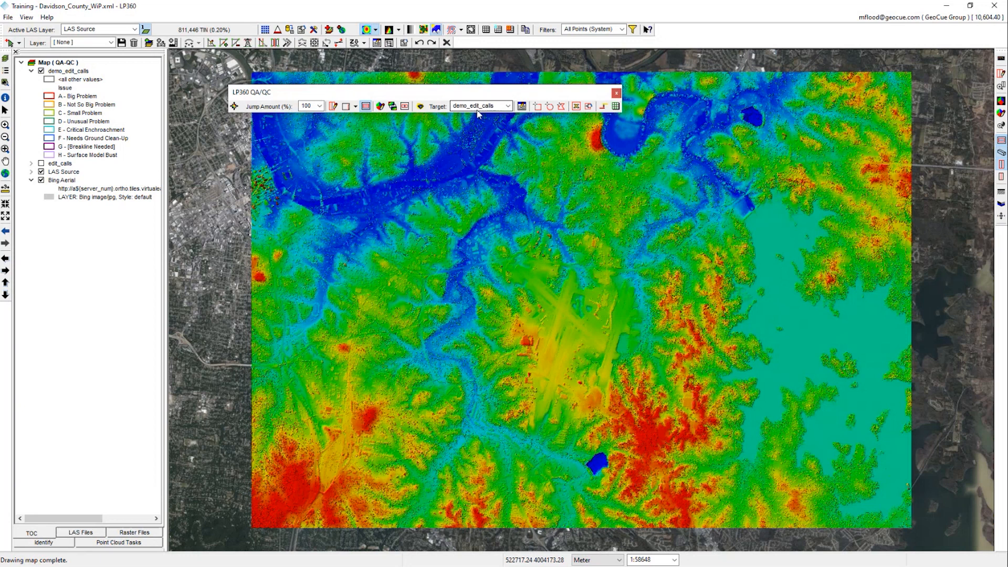
left_click(508, 106)
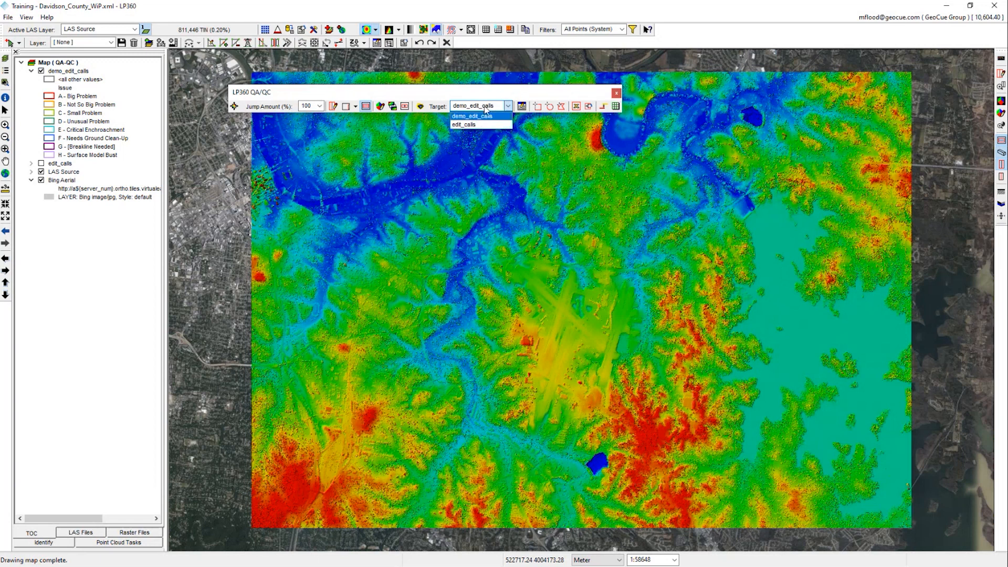
left_click(488, 96)
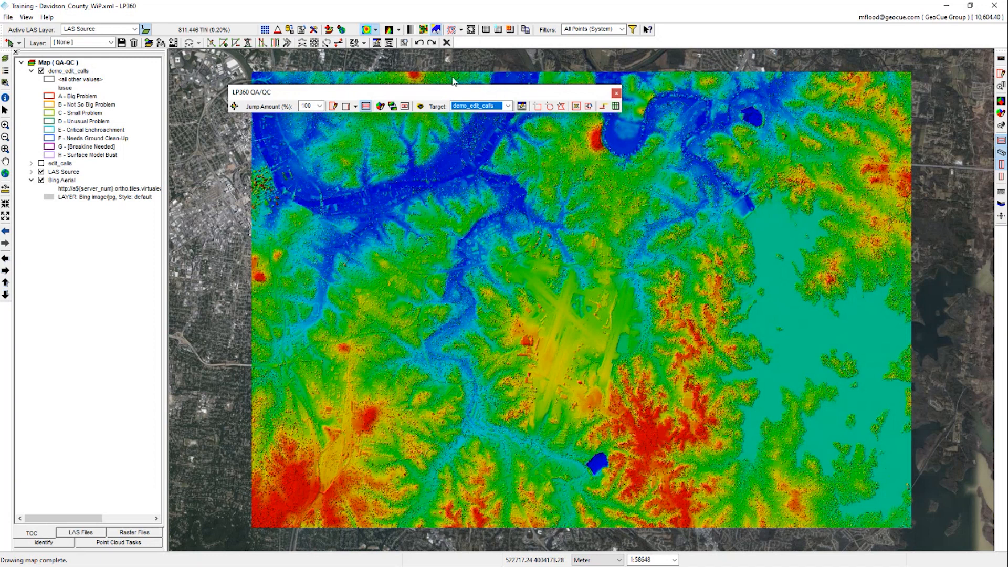
left_click_drag(490, 95, 452, 78)
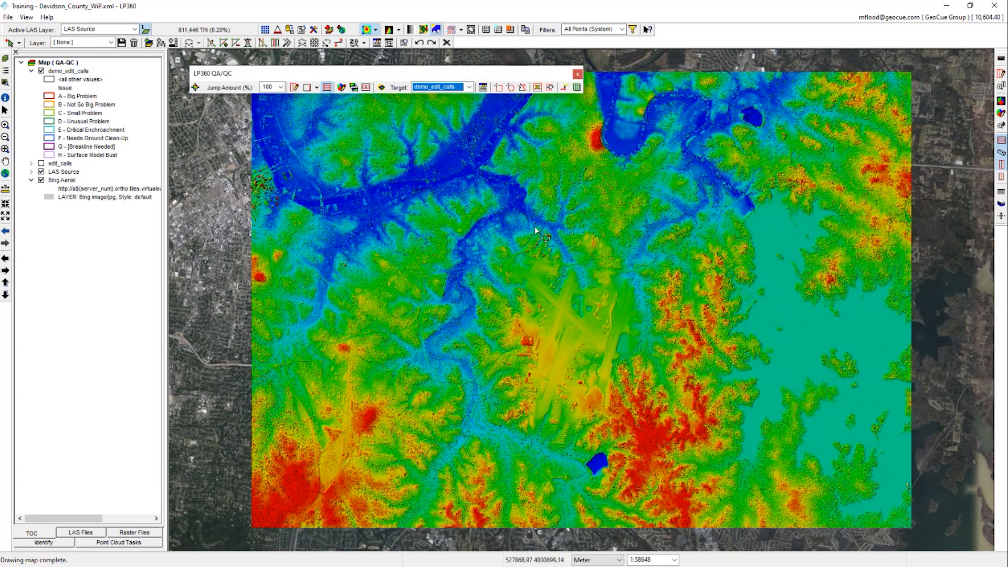
Set the map scale to 1:5000 over the developed area near the river
scroll(535, 228, "up", 3)
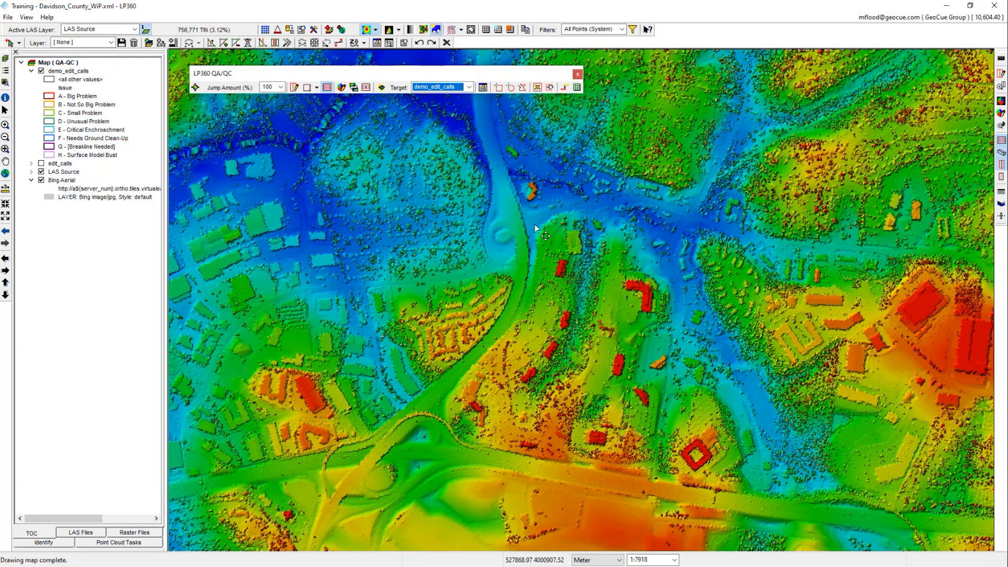
left_click(663, 559)
left_click(660, 560)
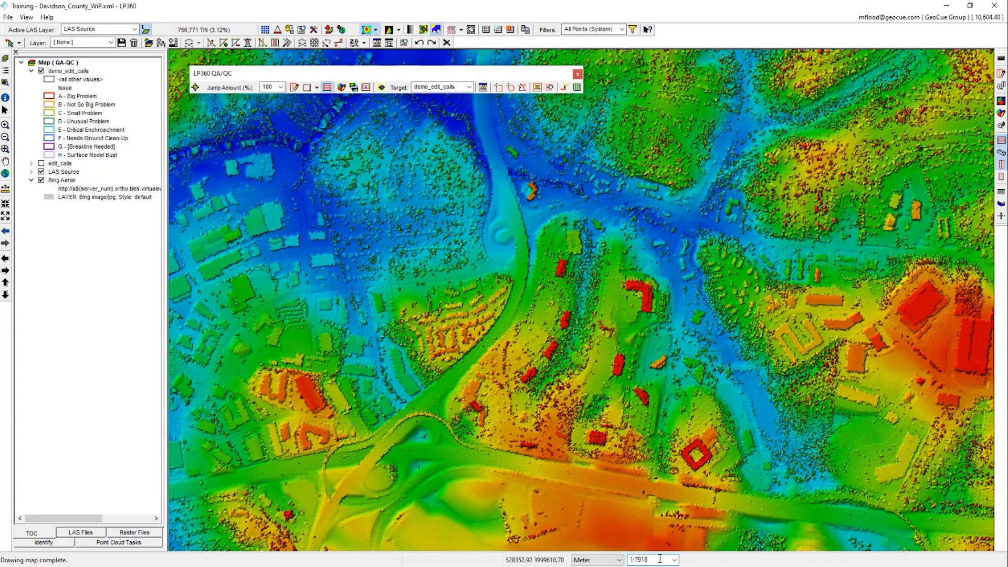
key("BackSpace")
key("BackSpace")
key("BackSpace")
key("BackSpace")
type("5000")
key("Return")
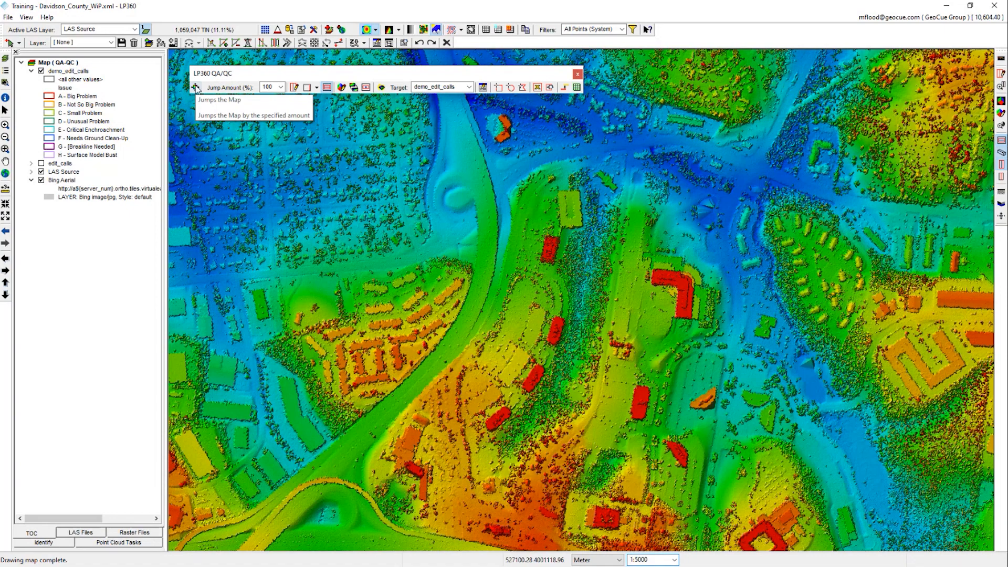
Set the map jump amount to 50% and jump the map twice to the east and once to the south
left_click(281, 87)
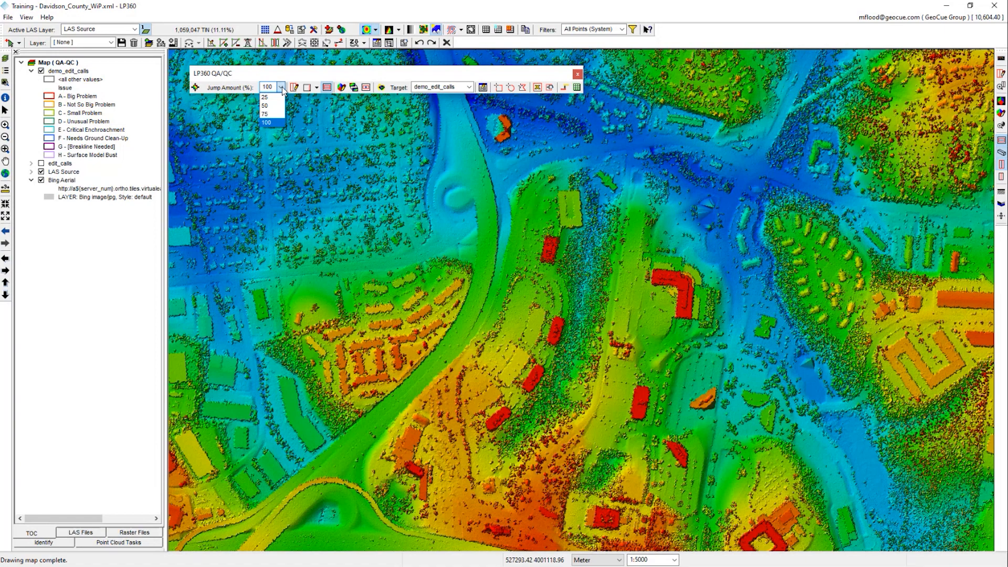
left_click(277, 105)
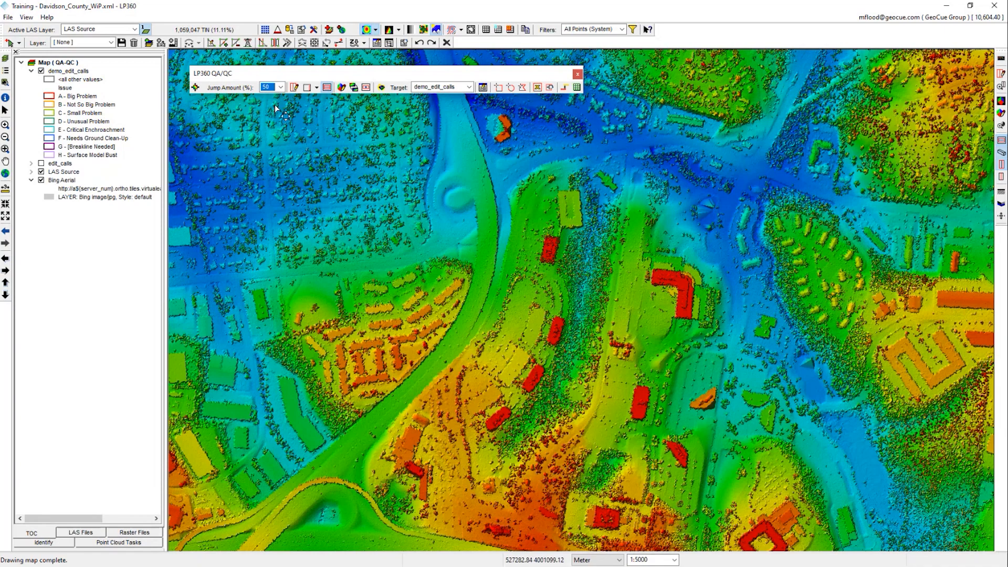
left_click(195, 88)
left_click(978, 305)
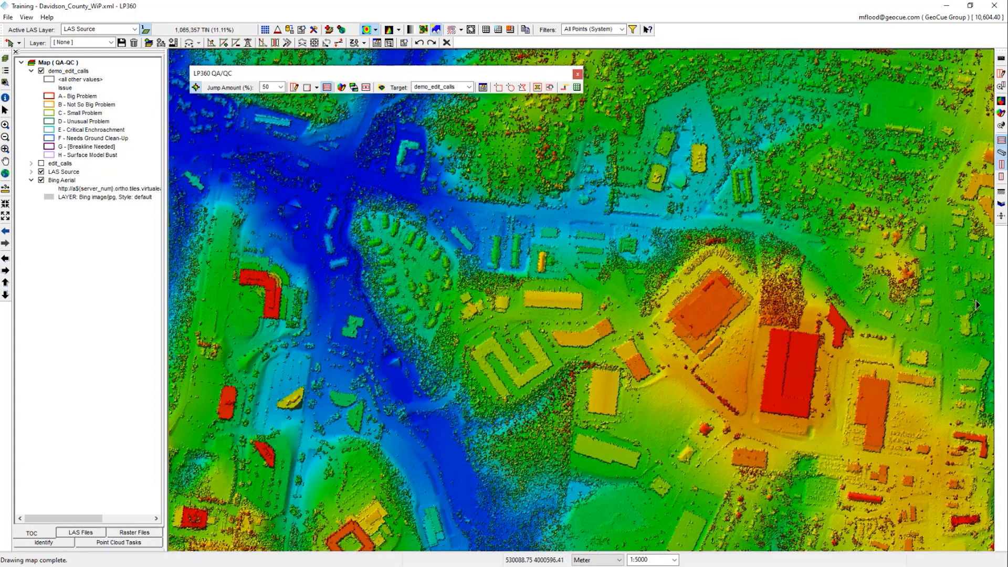
left_click(977, 305)
left_click(612, 538)
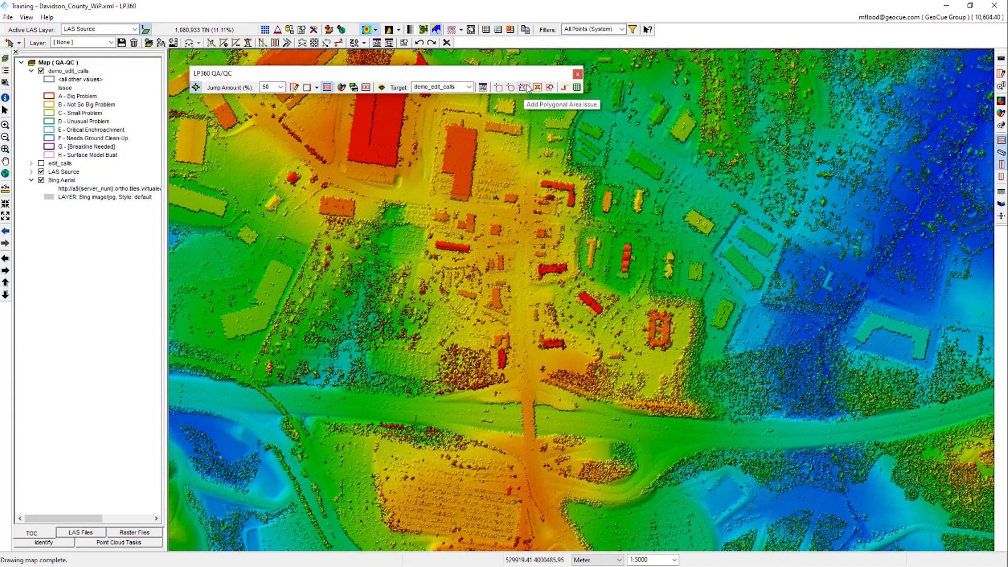
Add a rectangular issue around the highway overpass as H - Surface Model Bust with the comment "Bridge deck needs to be removed."
left_click(502, 90)
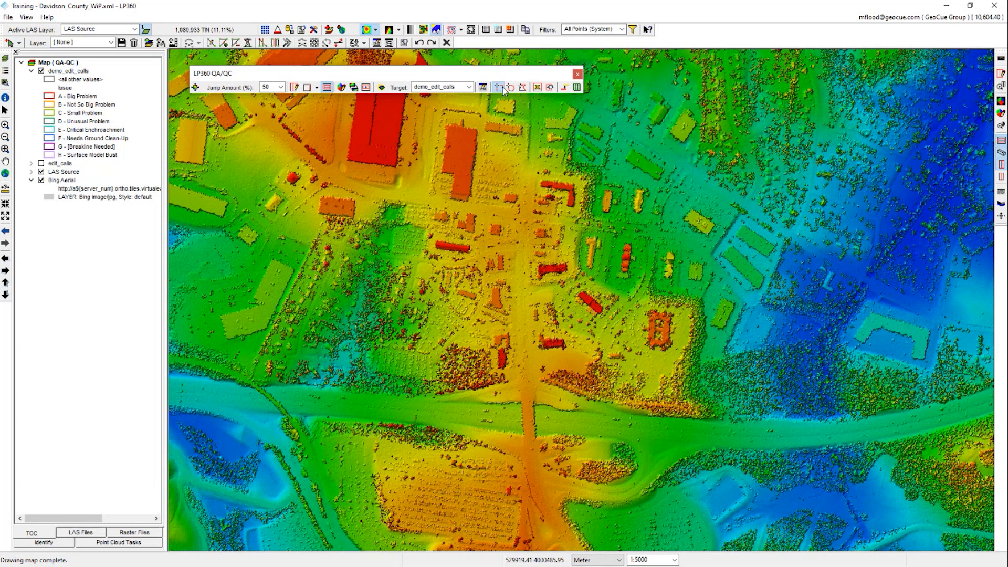
left_click_drag(509, 392, 552, 445)
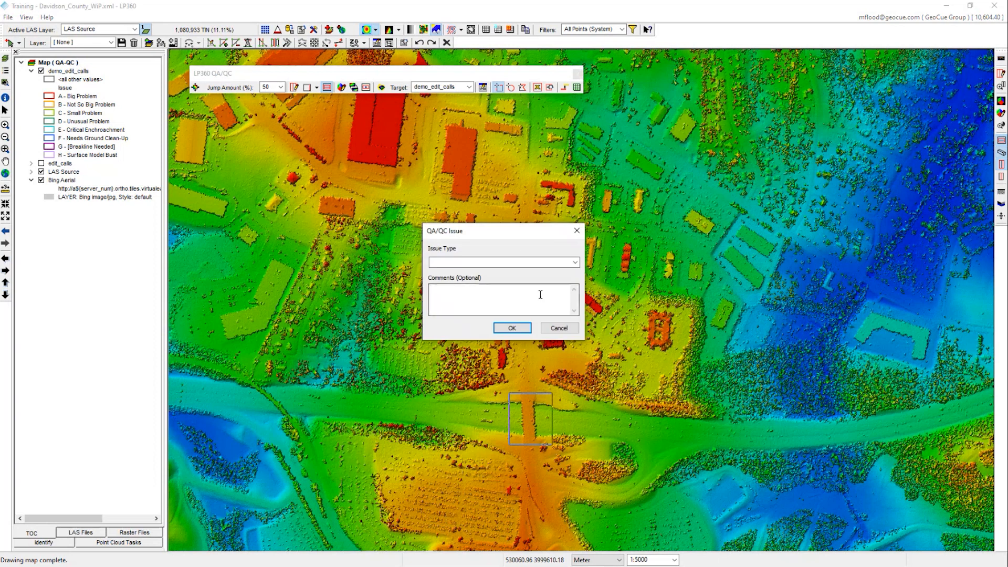
left_click_drag(511, 231, 485, 220)
left_click(547, 251)
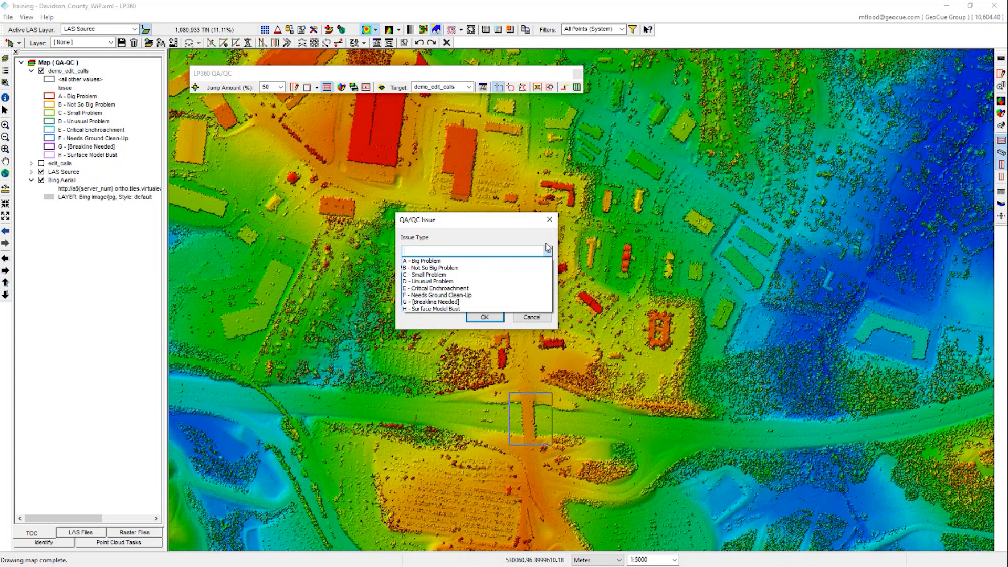
left_click(473, 309)
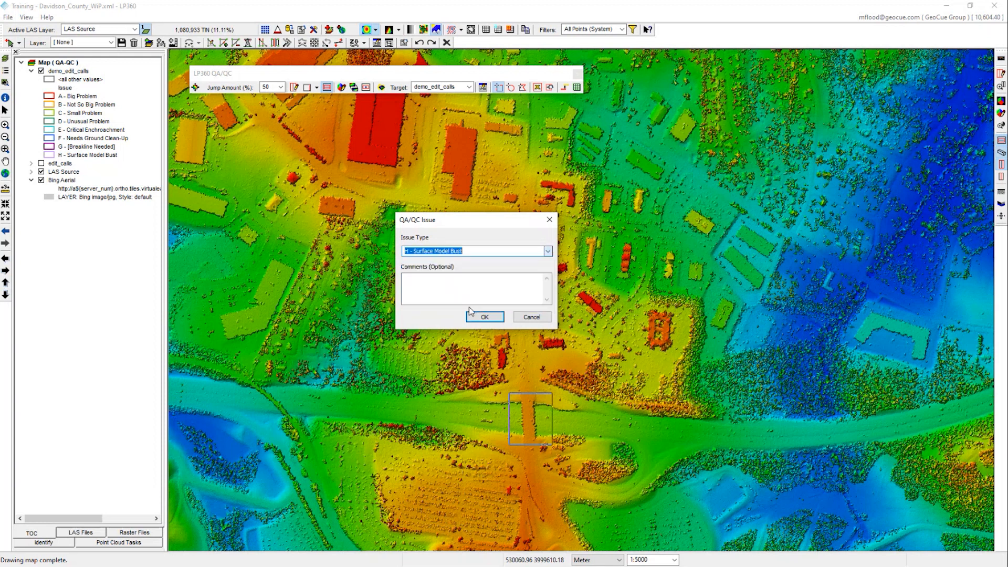
left_click(453, 283)
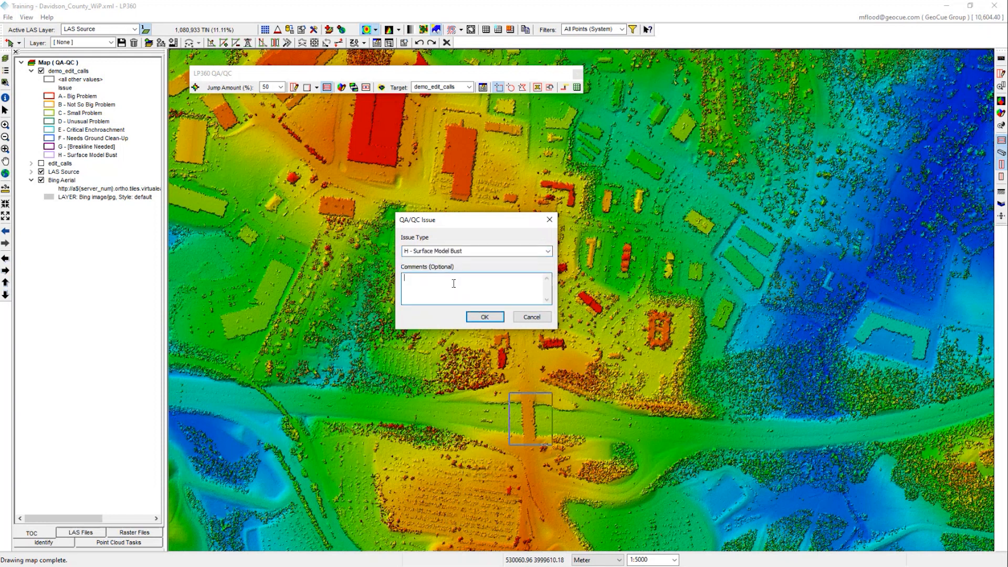
type("Bridge deck needs to be removed.")
left_click(483, 317)
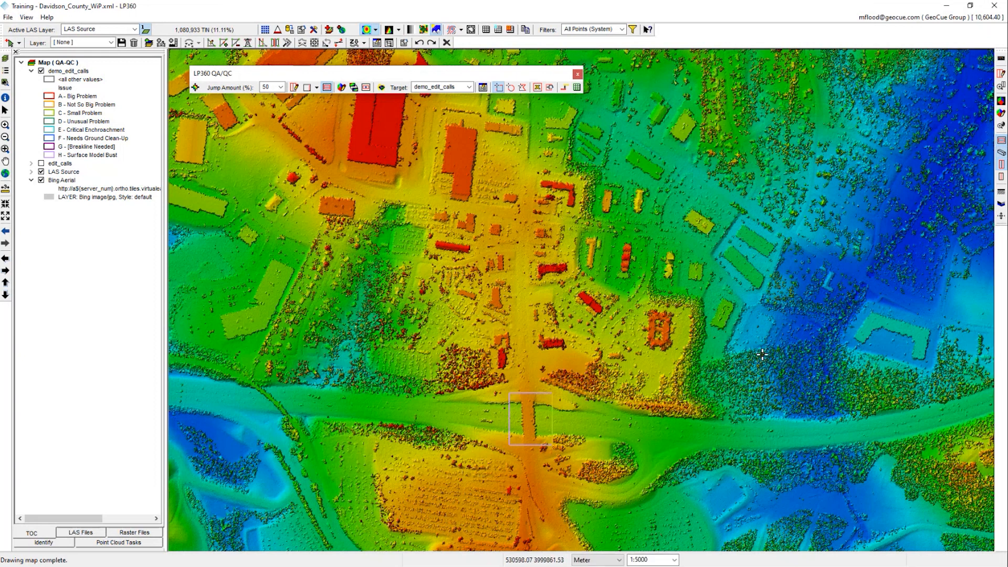
Add a polygon issue around the wooded area north of the highway as F - Needs Ground Clean-Up with the comment "Low vegetation issue."
left_click(523, 87)
left_click(741, 433)
left_click(864, 423)
left_click(850, 331)
double_click(812, 325)
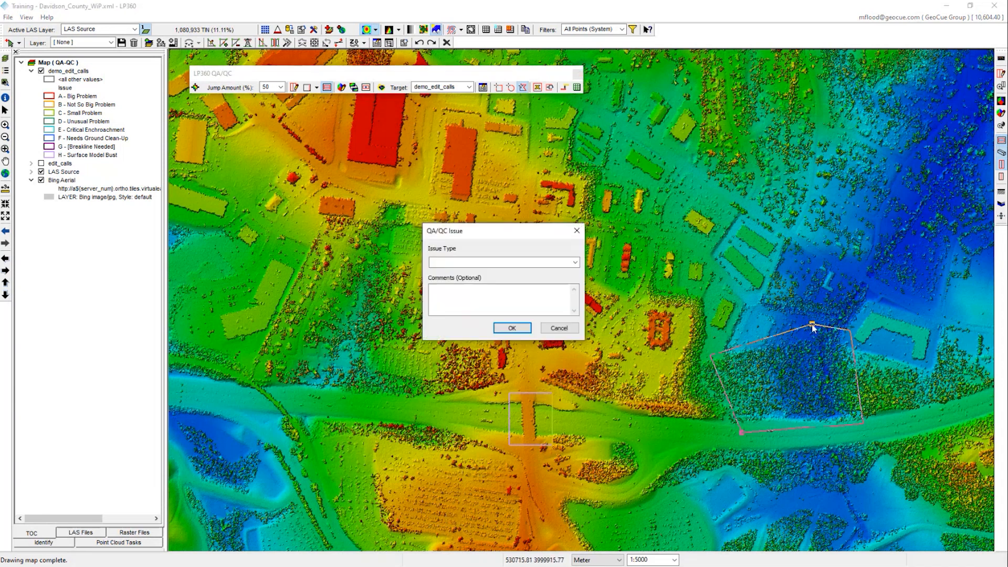
left_click(575, 262)
left_click(469, 306)
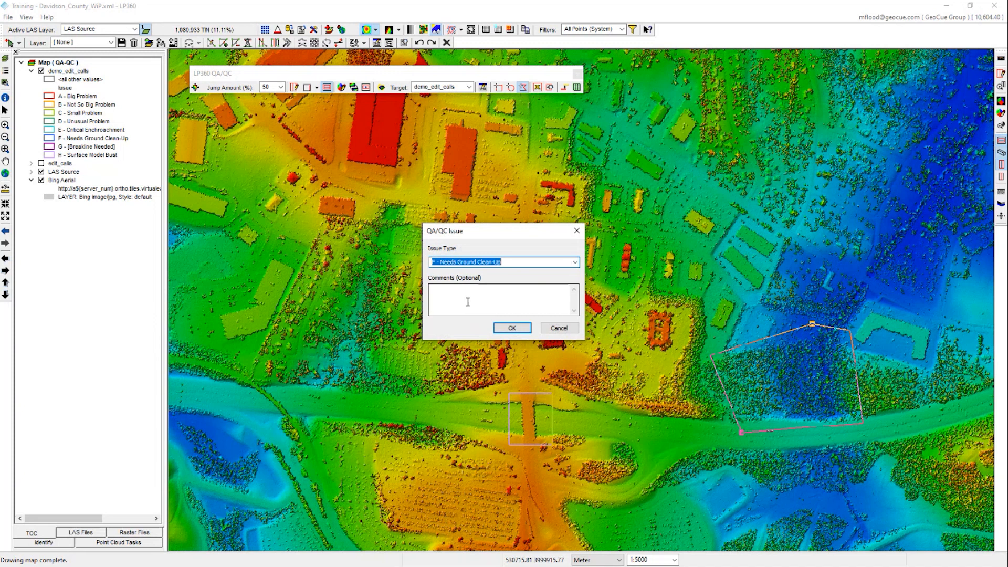
left_click(463, 294)
type("Low veg")
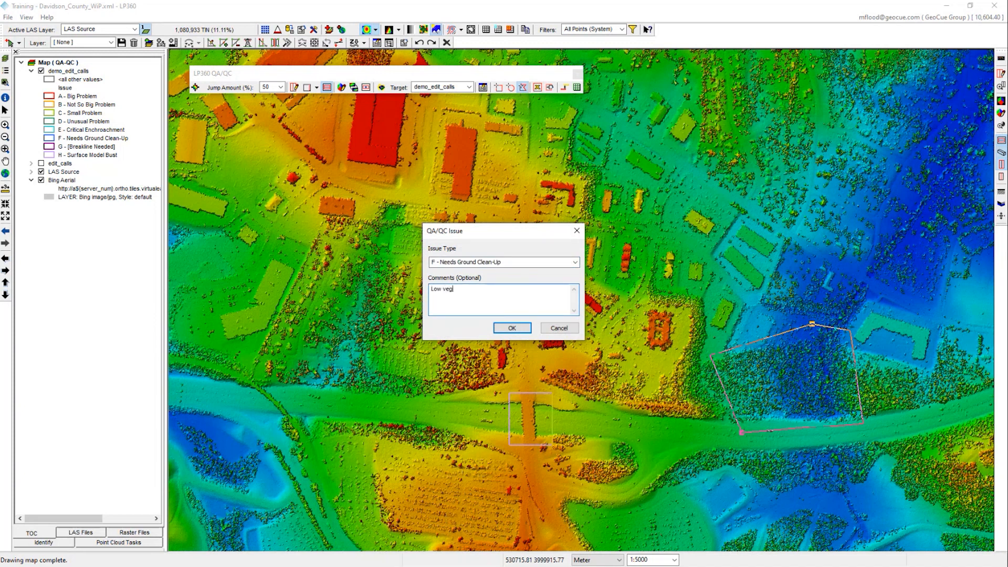
type("etation issue.")
left_click(506, 327)
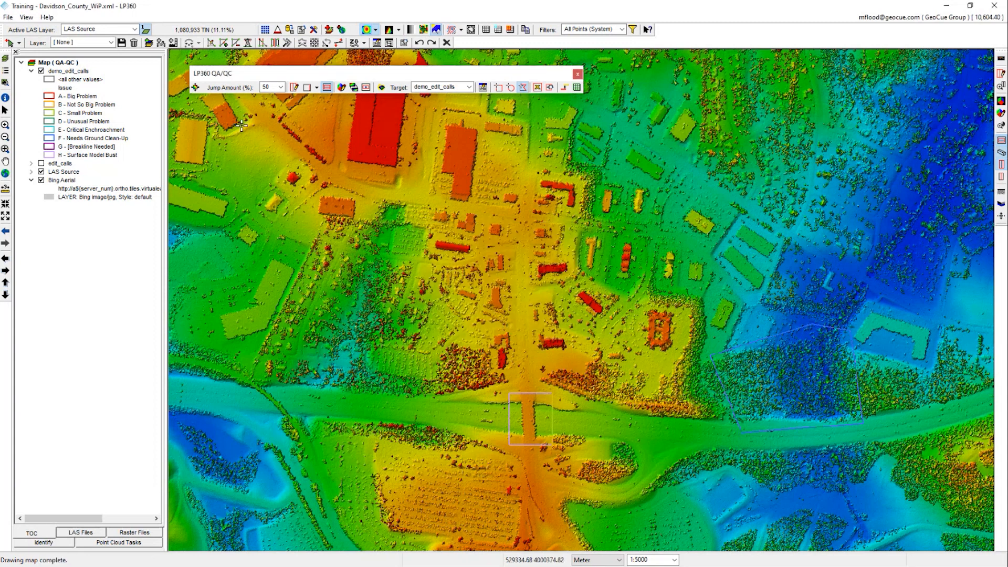
Add a circular issue at the interchange ramp well west of the overpass as F - Needs Ground Clean-Up, without a comment
left_click(195, 87)
left_click(176, 315)
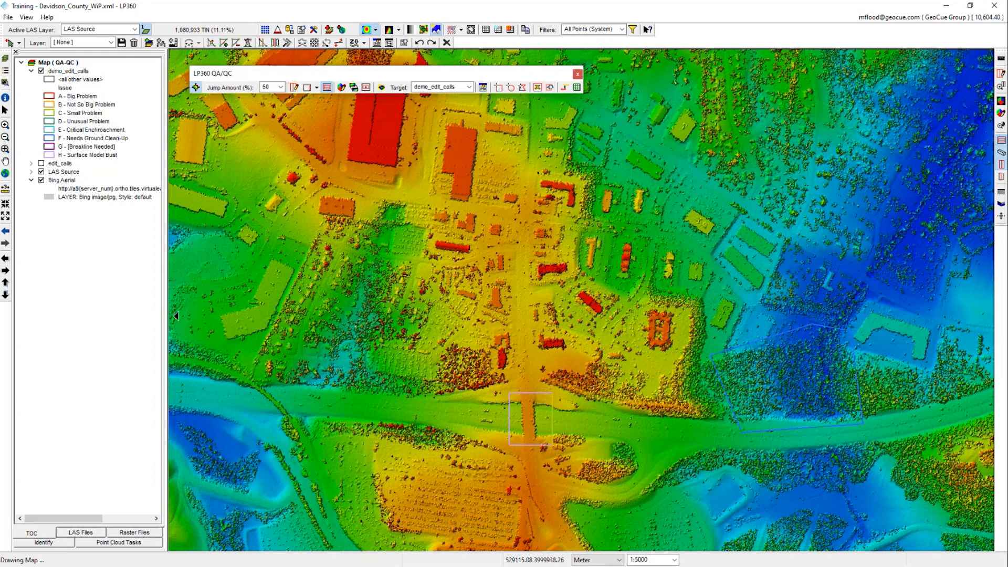
left_click(176, 316)
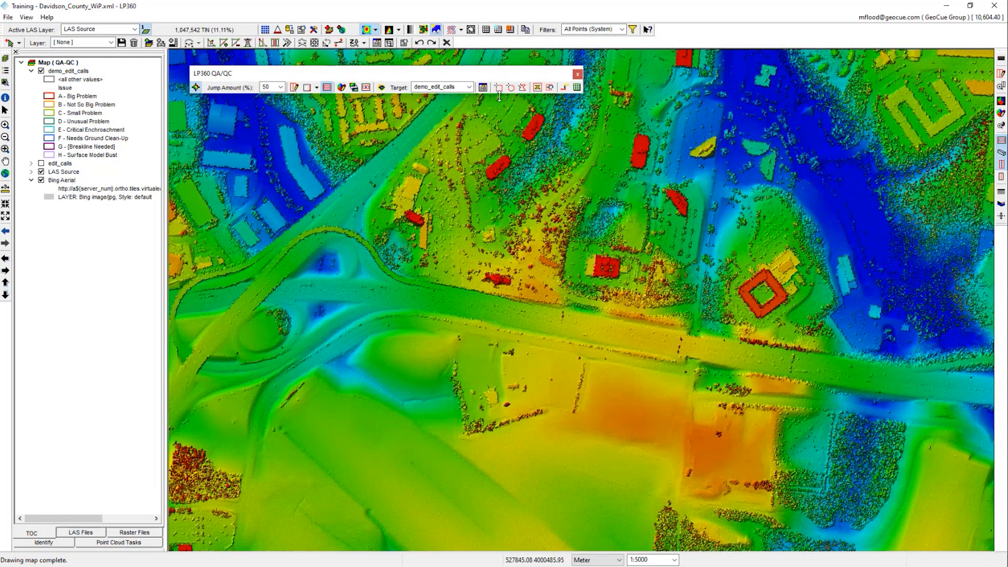
left_click(517, 88)
left_click_drag(292, 390, 319, 410)
left_click(575, 263)
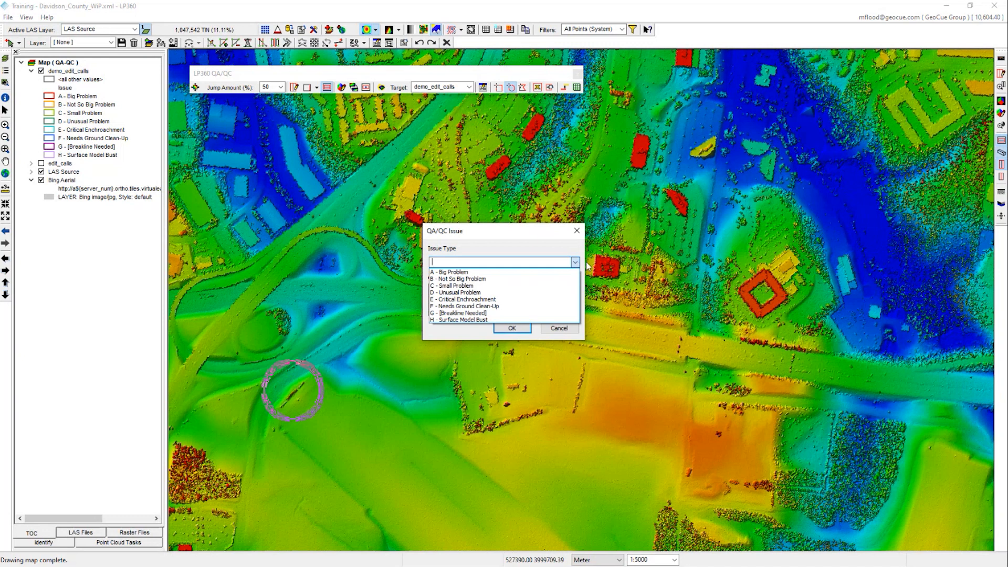
left_click(504, 306)
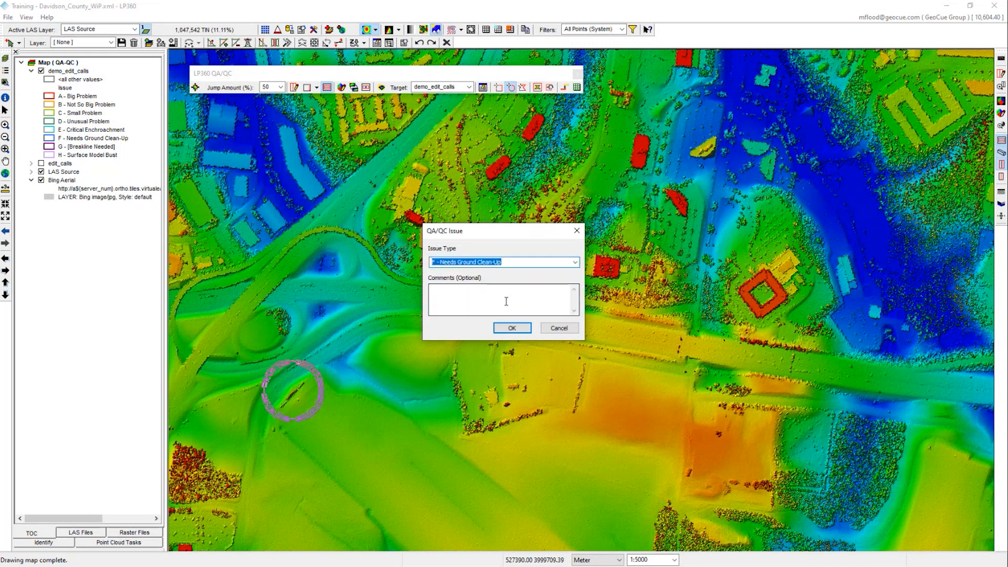
left_click(512, 328)
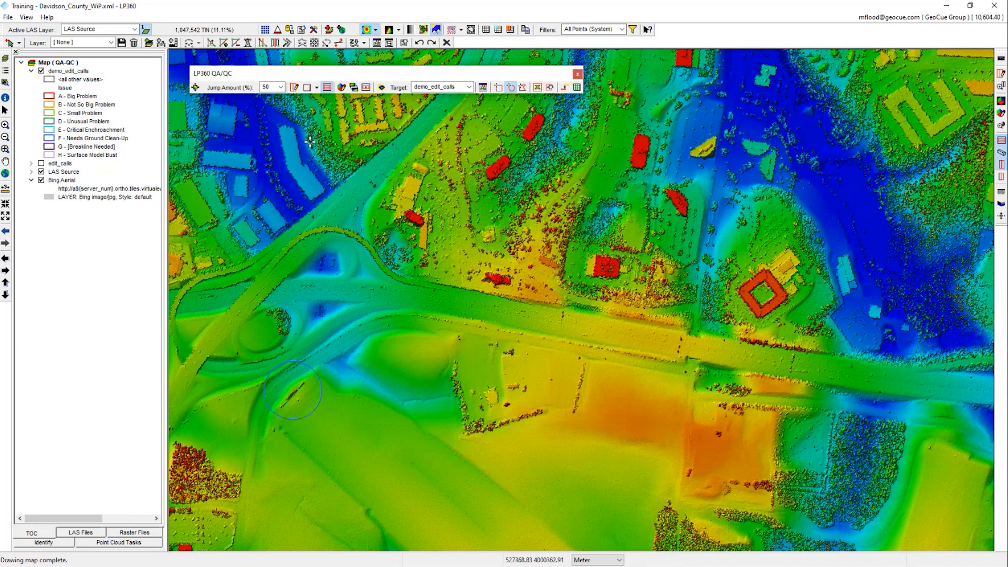
Inspect the terrain around the circular issue in a rotated 3D view, jump once to the east with it, and close the 3D view
left_click(342, 87)
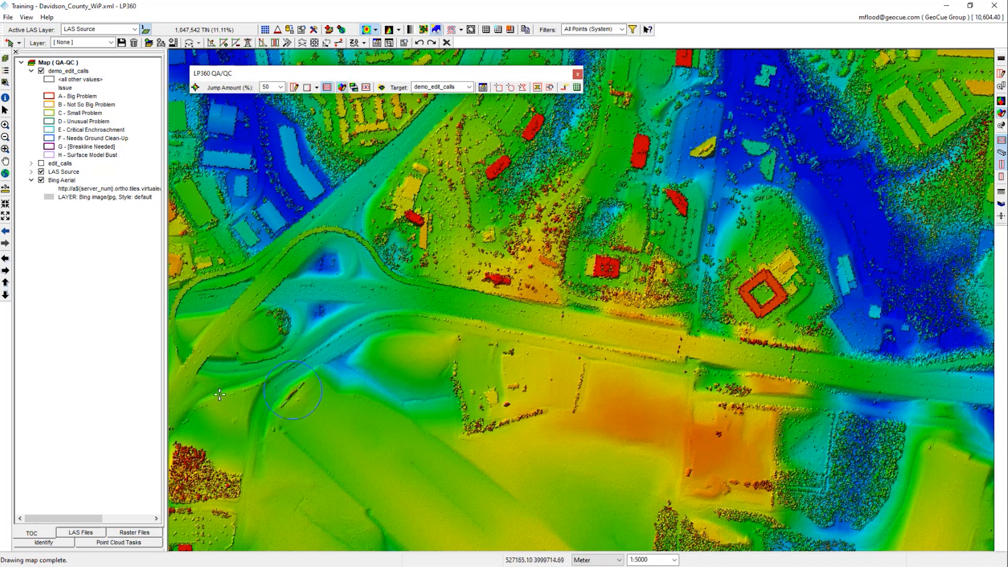
left_click_drag(210, 278, 416, 468)
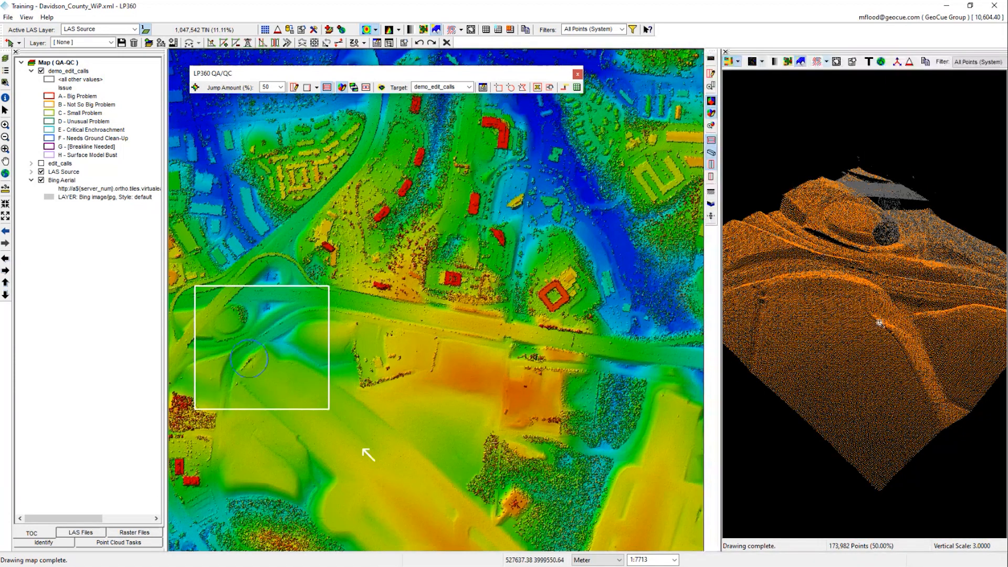
right_click_drag(878, 321, 907, 345)
left_click_drag(916, 335, 886, 299)
right_click_drag(887, 299, 932, 319)
left_click_drag(932, 320, 903, 318)
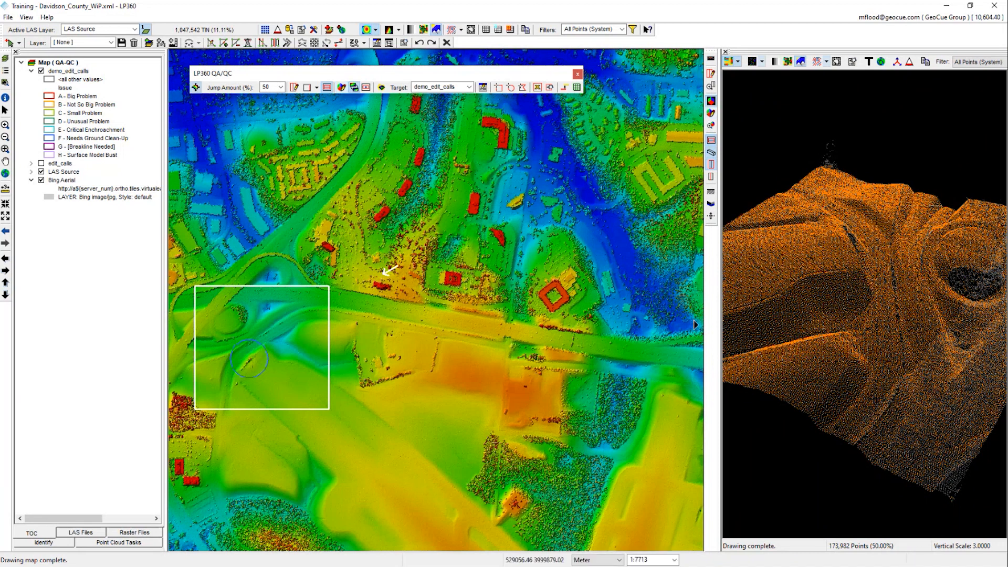
left_click(696, 325)
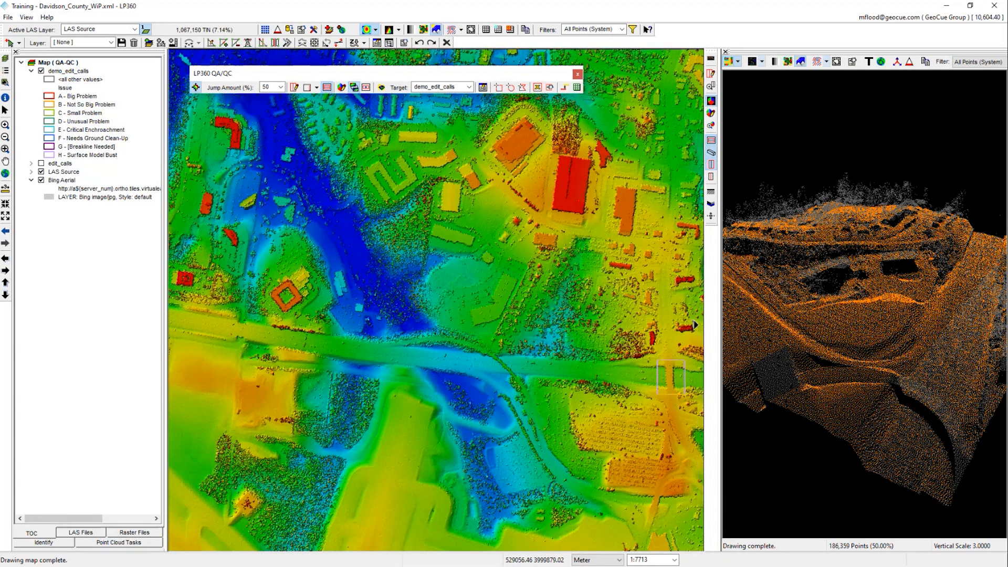
left_click(725, 52)
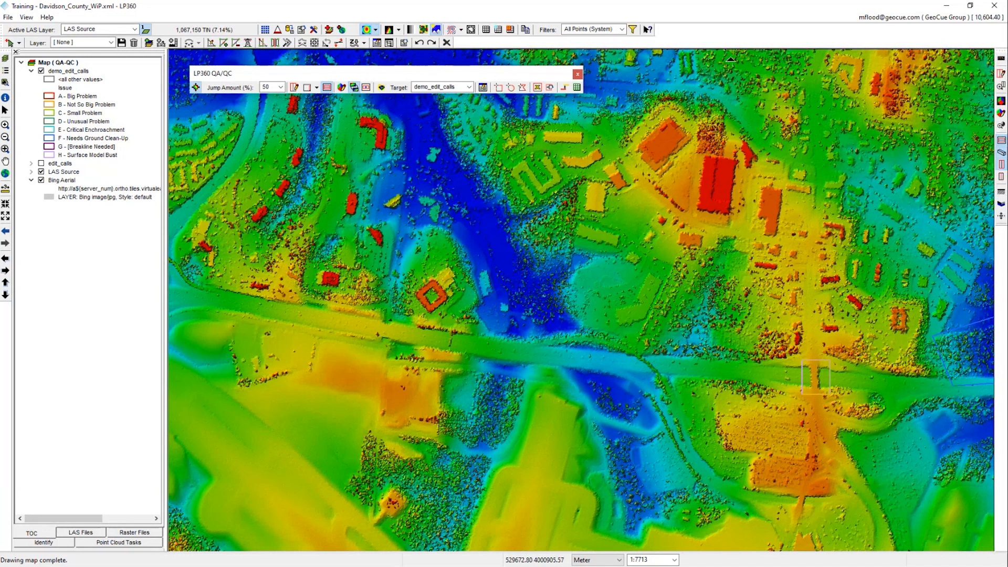
Hide the demo_edit_calls layer, show edit_calls, and bring up its features in Feature Analyst
left_click(41, 71)
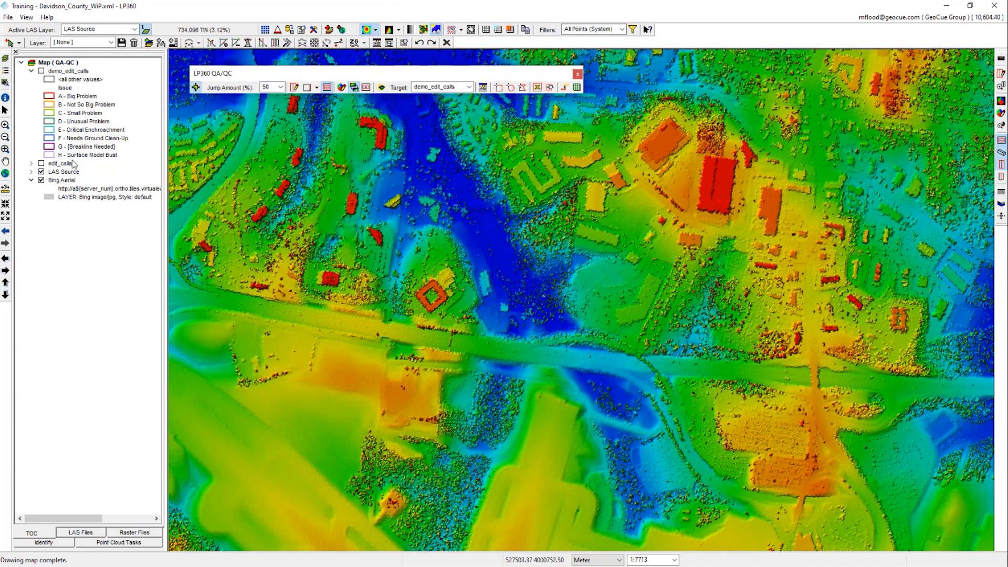
left_click(41, 164)
left_click(85, 163)
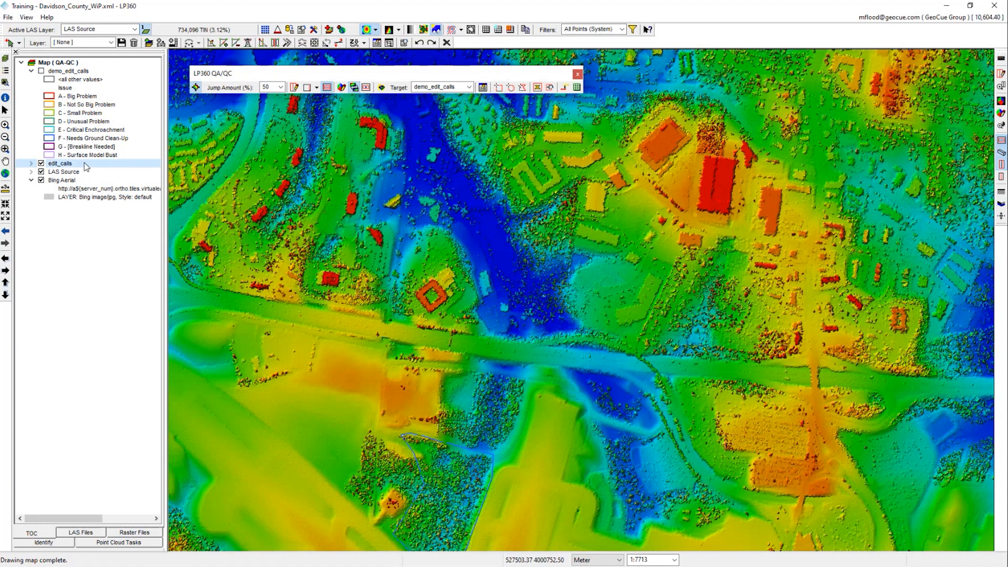
right_click(85, 166)
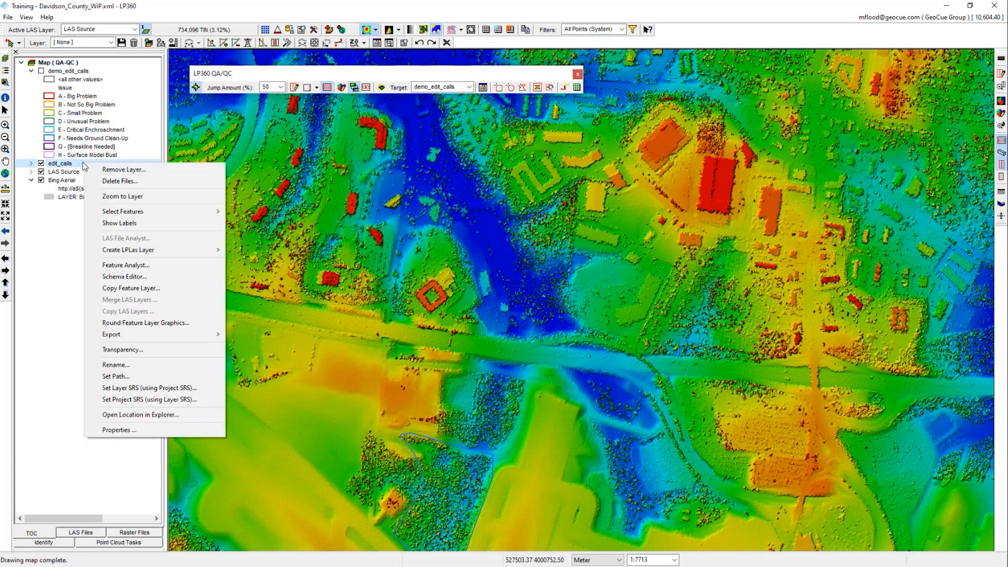
left_click(124, 264)
left_click_drag(0, 142, 489, 128)
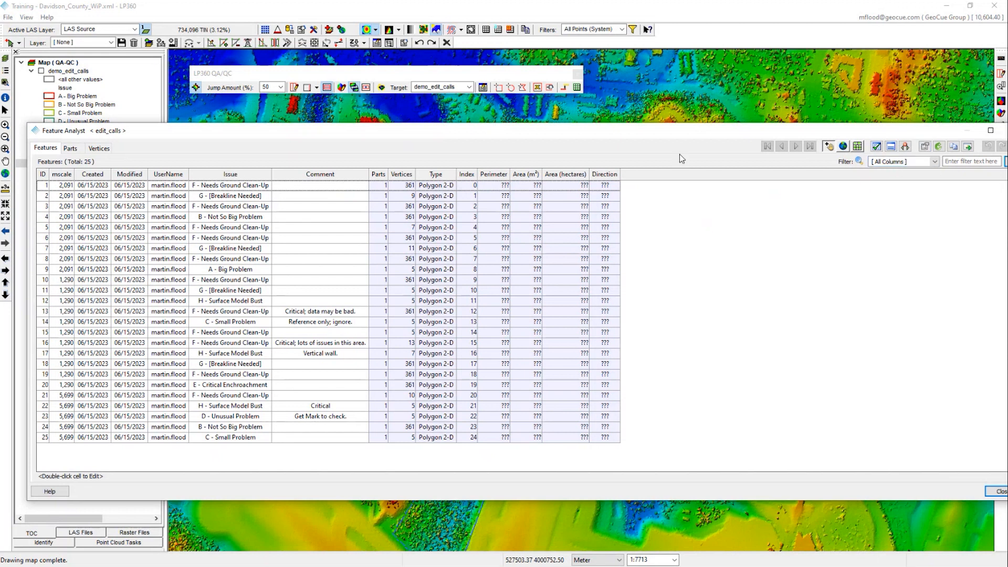
Sort the edit_calls features by Issue and filter the Comment column for "Critical"
left_click(230, 176)
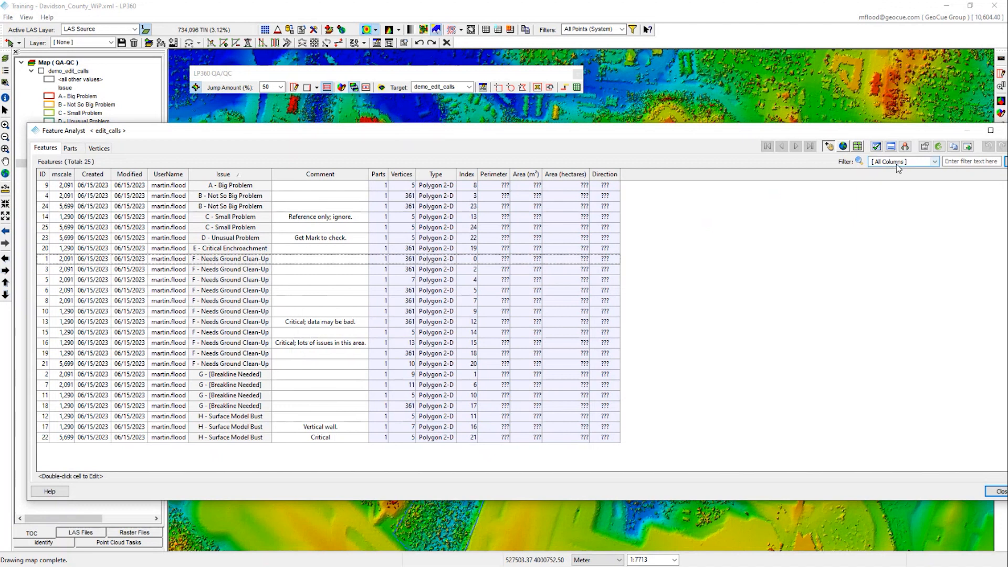
left_click(933, 162)
left_click(890, 219)
left_click(967, 163)
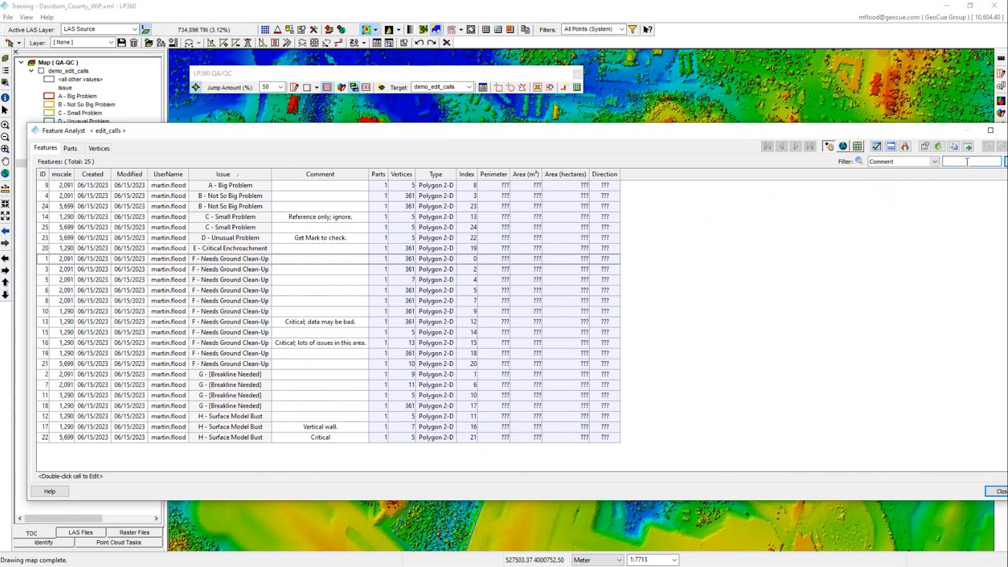
type("Critical")
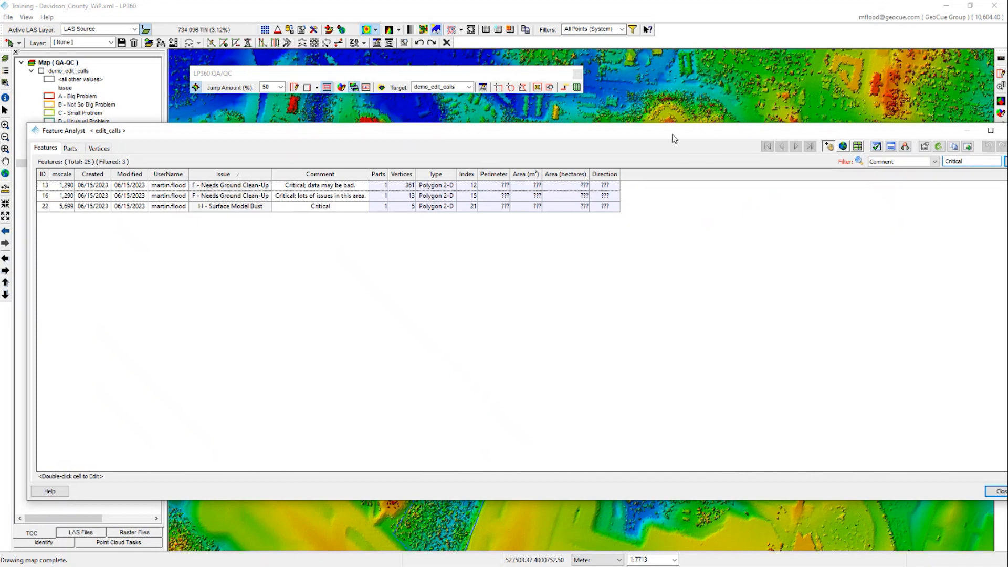
Examine the edit calls commented as critical on the map, including the H - Surface Model Bust area at close range
left_click_drag(671, 132, 668, 133)
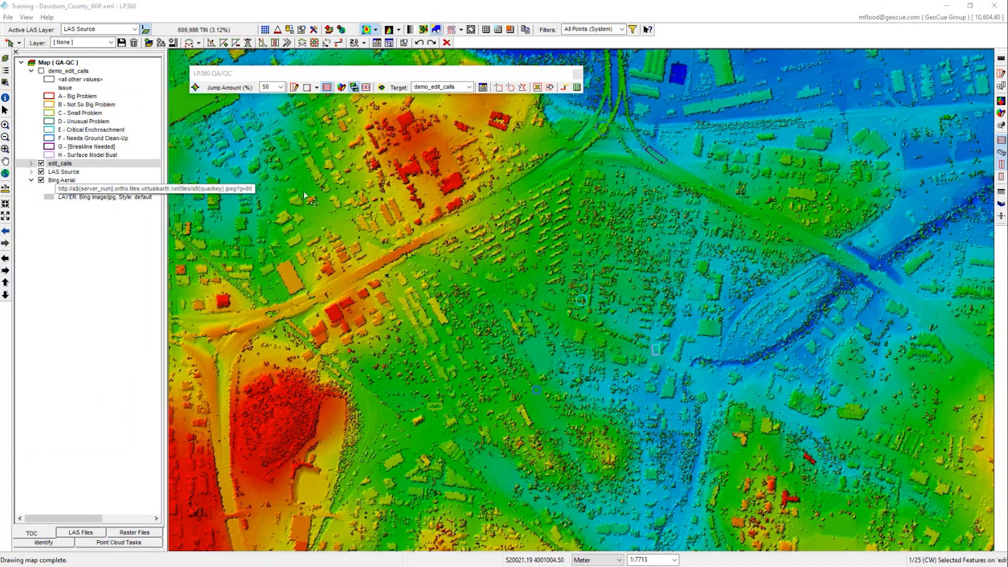
scroll(600, 301, "up", 2)
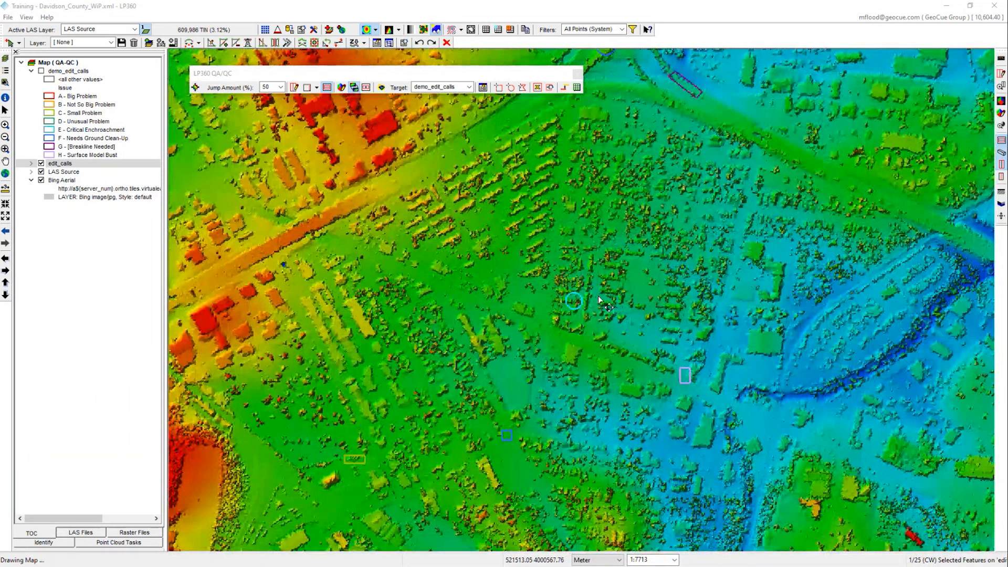
scroll(597, 294, "up", 3)
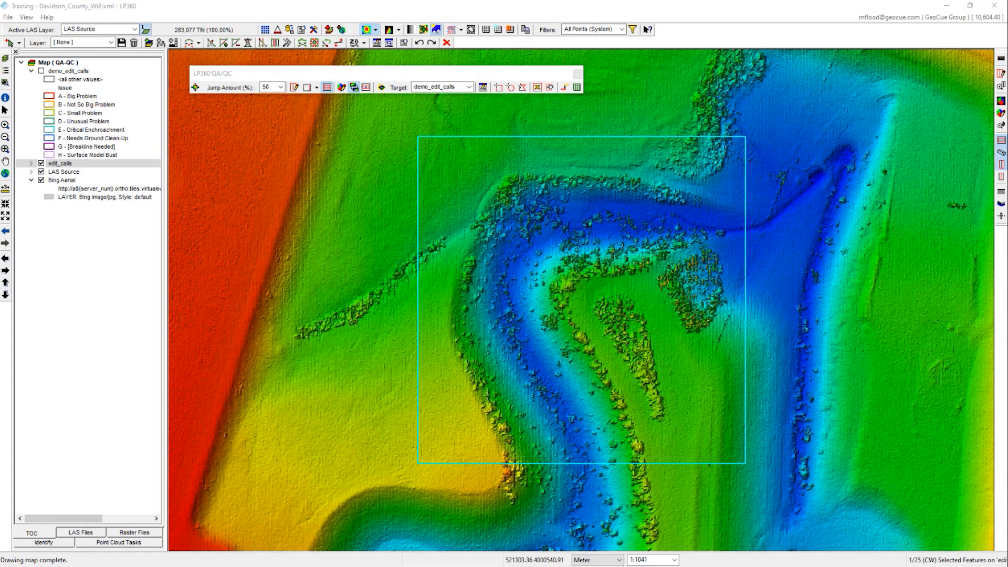
Clear the comment filter and filter all columns of the edit_calls table by the named reviewer's first name
left_click_drag(0, 168, 607, 131)
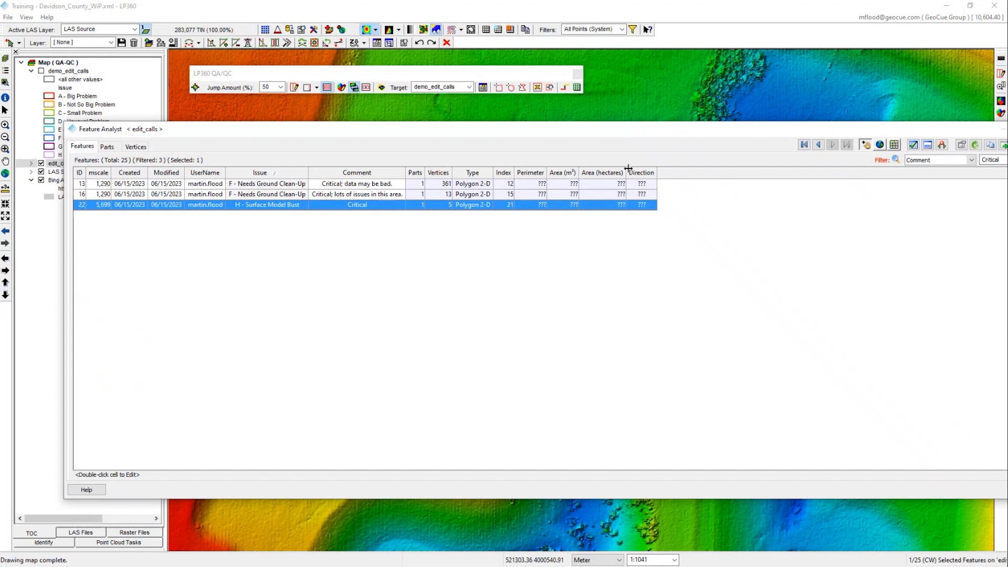
left_click_drag(834, 130, 797, 121)
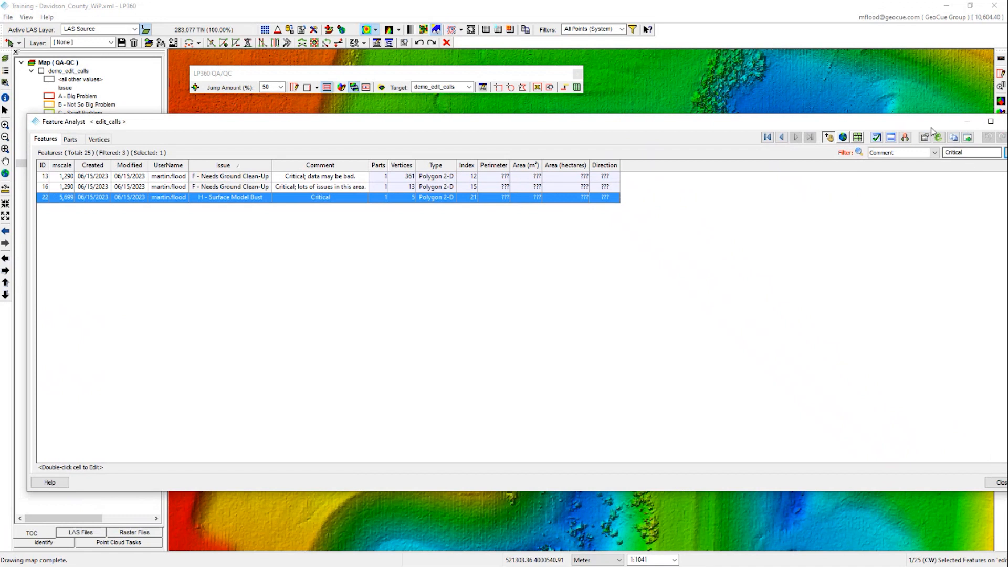
left_click_drag(926, 122, 911, 121)
left_click(996, 151)
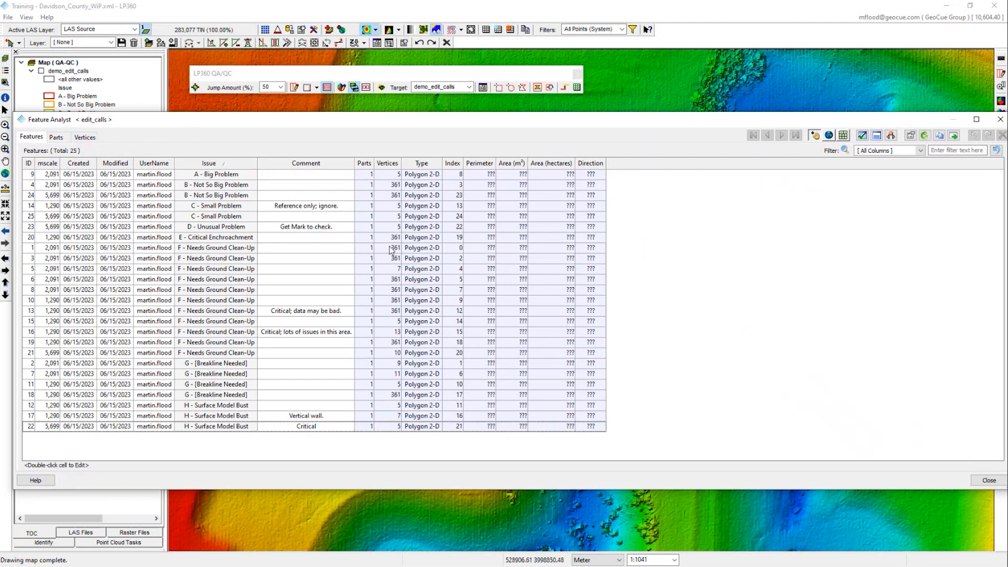
left_click(940, 150)
type("Mark")
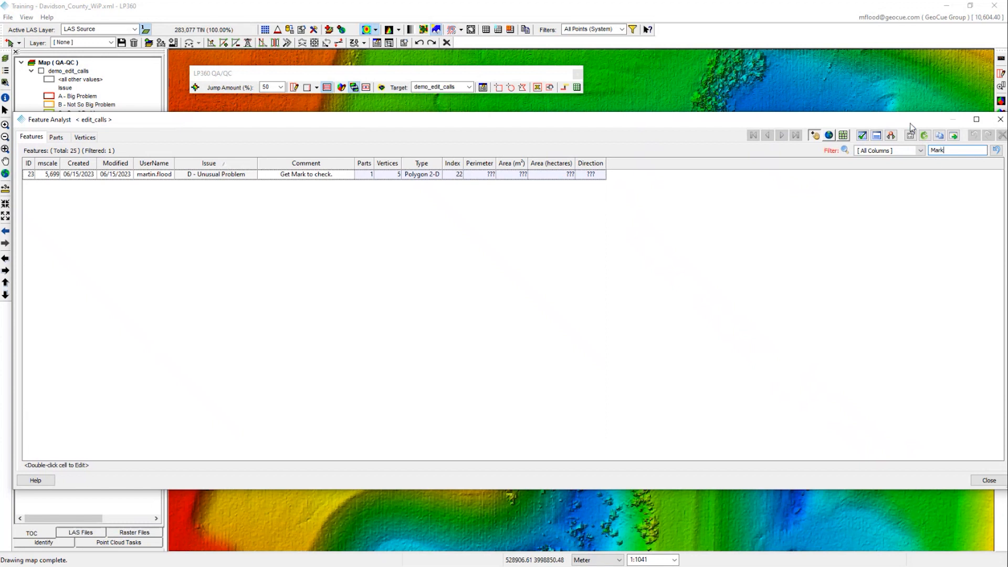
left_click_drag(911, 127, 0, 136)
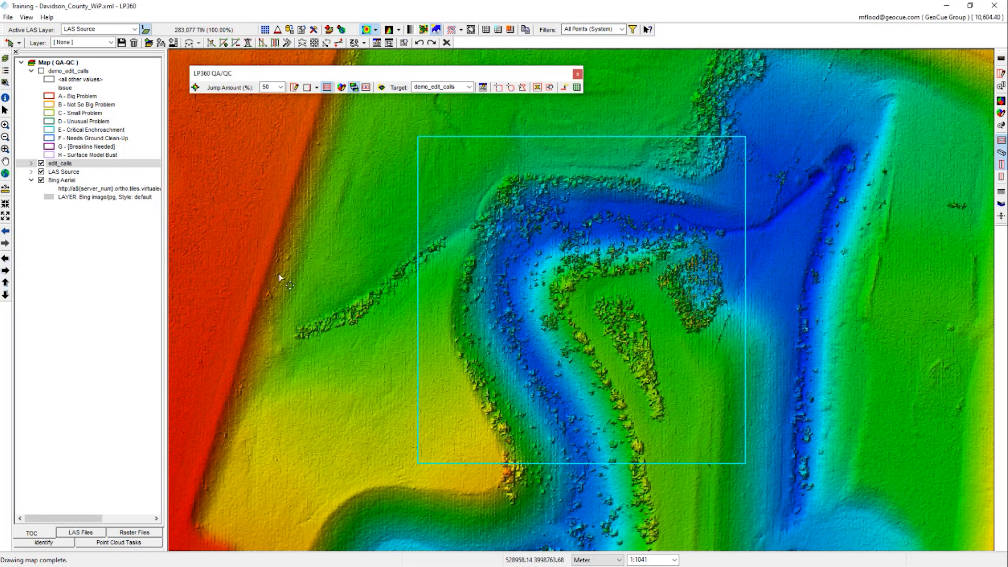
Show the whole project extent and display the LP360 Classify toolbar as a floating window over the map
left_click(6, 173)
left_click(5, 173)
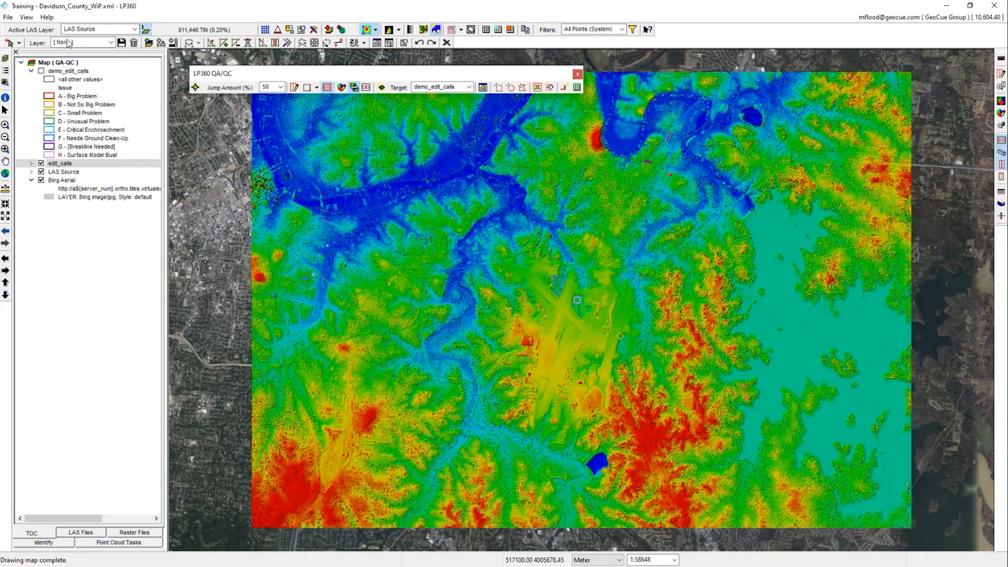
left_click(28, 19)
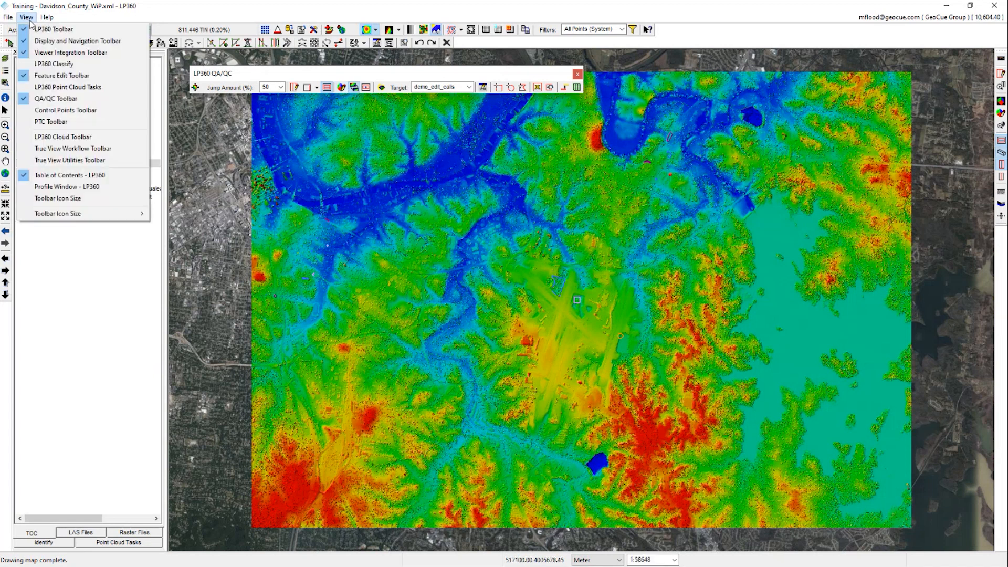
left_click(71, 64)
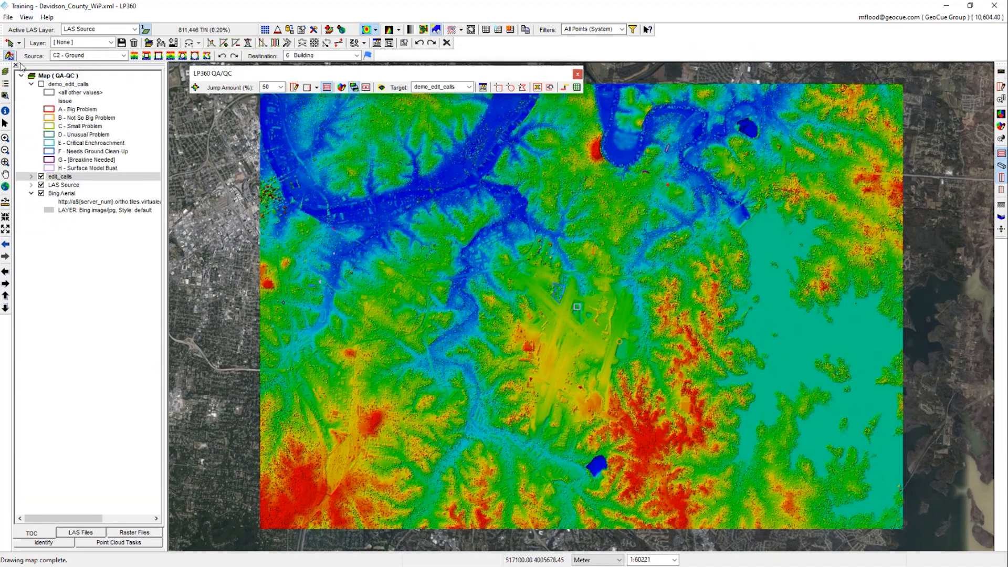
left_click_drag(5, 58, 474, 161)
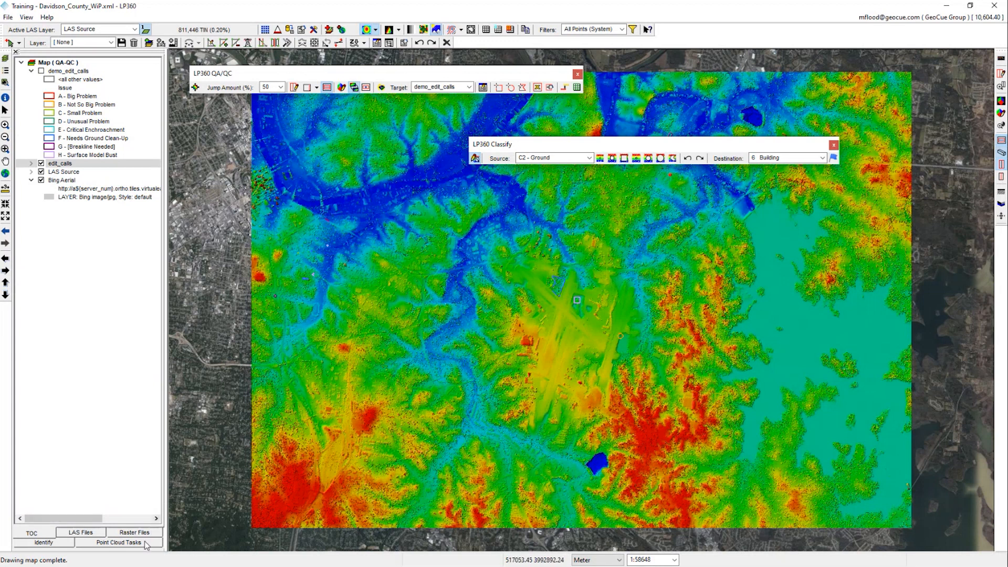
Filter the point cloud tasks by group, using 0 - TrueView Workflow V2.4, and select the PS_TVST_05_Ground_Cleanup_A_Normal_230325 task
left_click(119, 543)
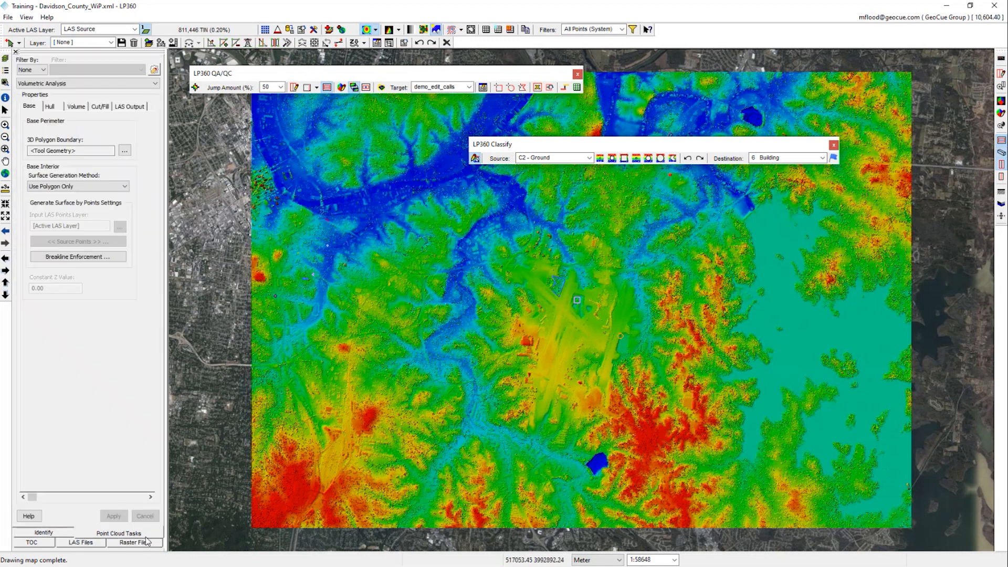
left_click(35, 70)
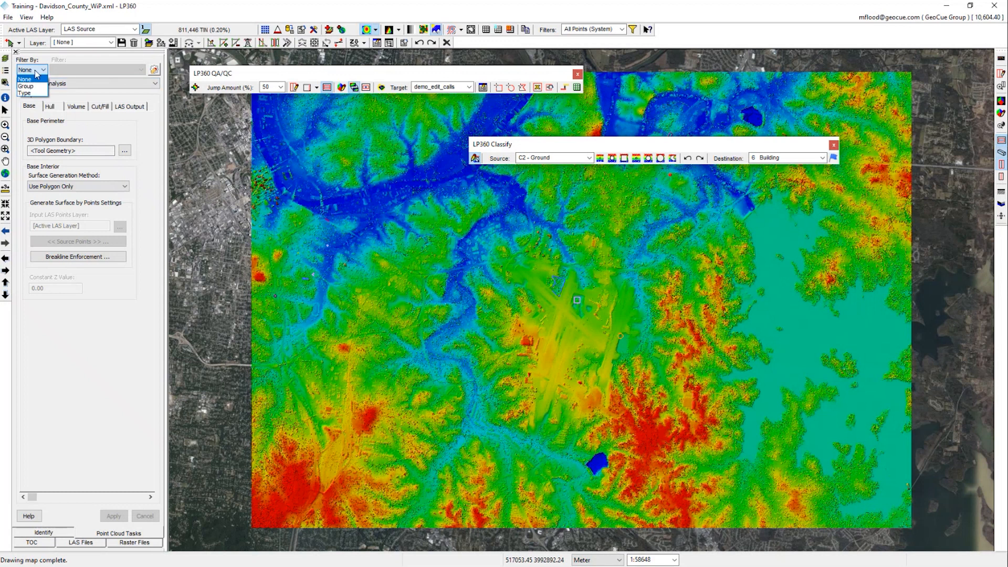
left_click(25, 87)
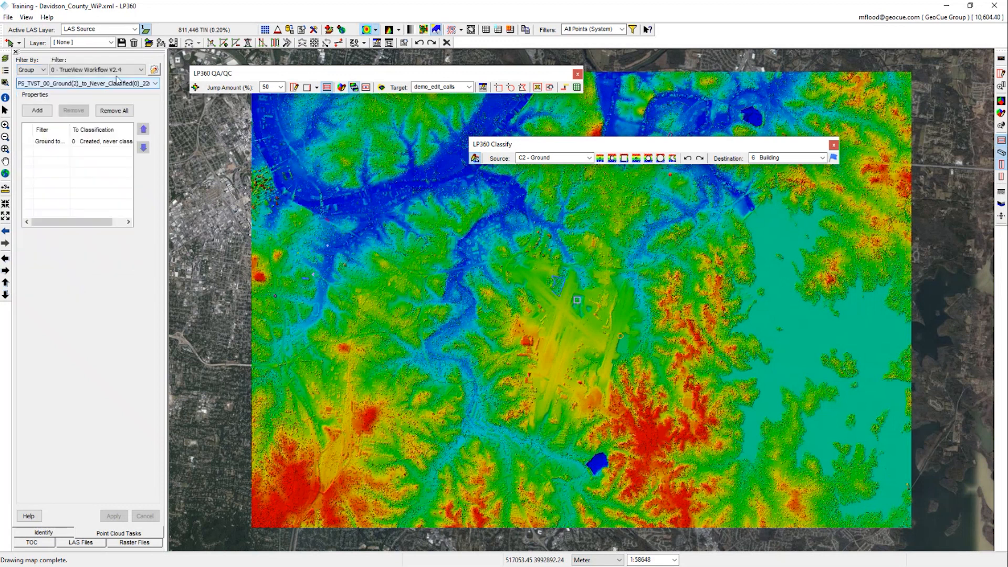
left_click(156, 84)
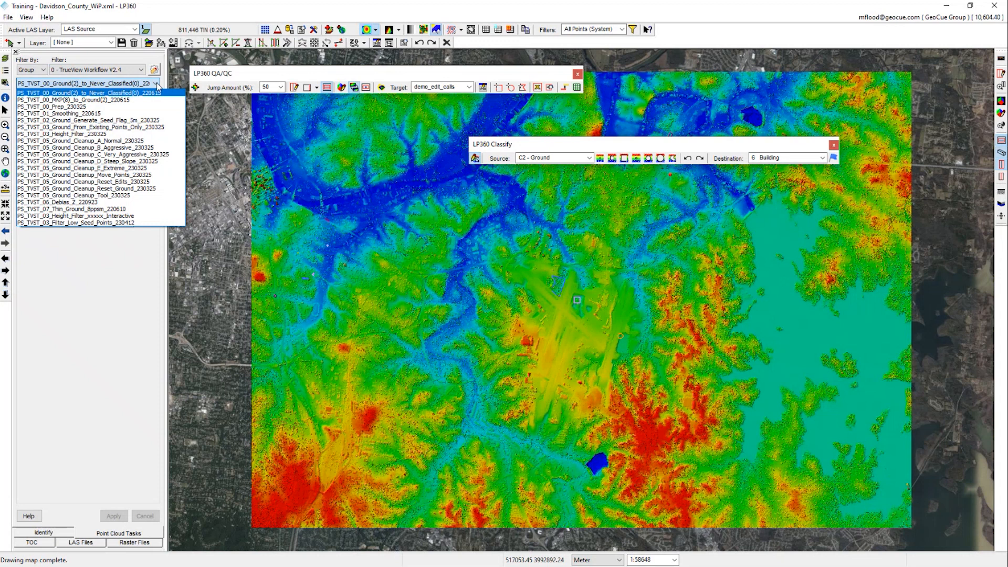
left_click(130, 141)
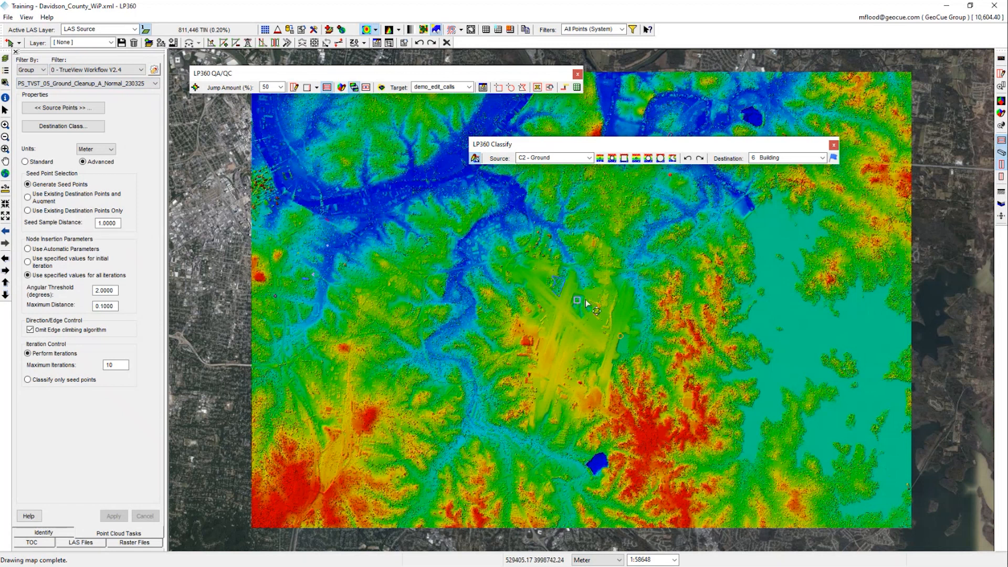
Display the LP360 Point Cloud Tasks toolbar floating beside the ground clean-up polygon near the runways and activate its third task tool
scroll(557, 284, "up", 2)
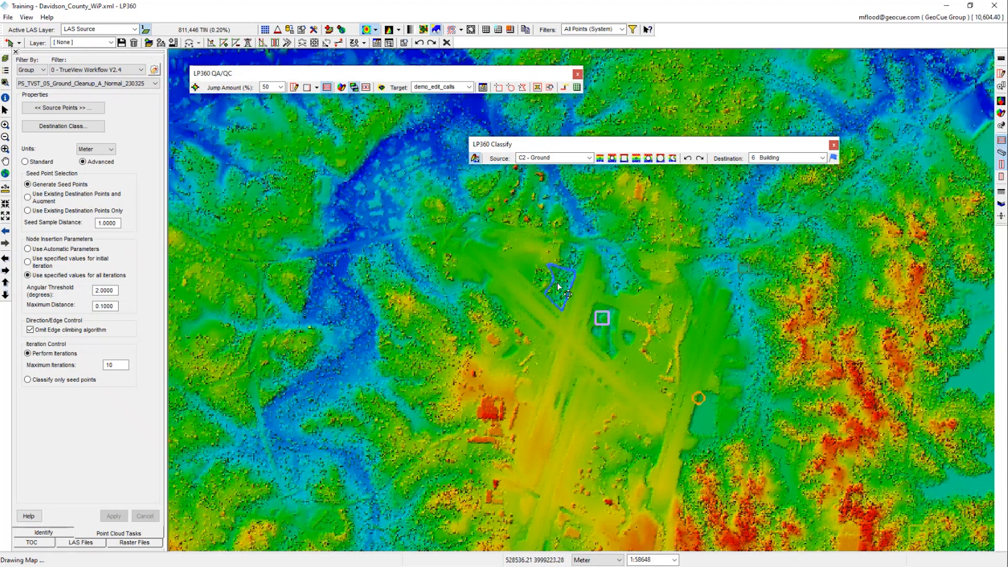
scroll(558, 285, "up", 2)
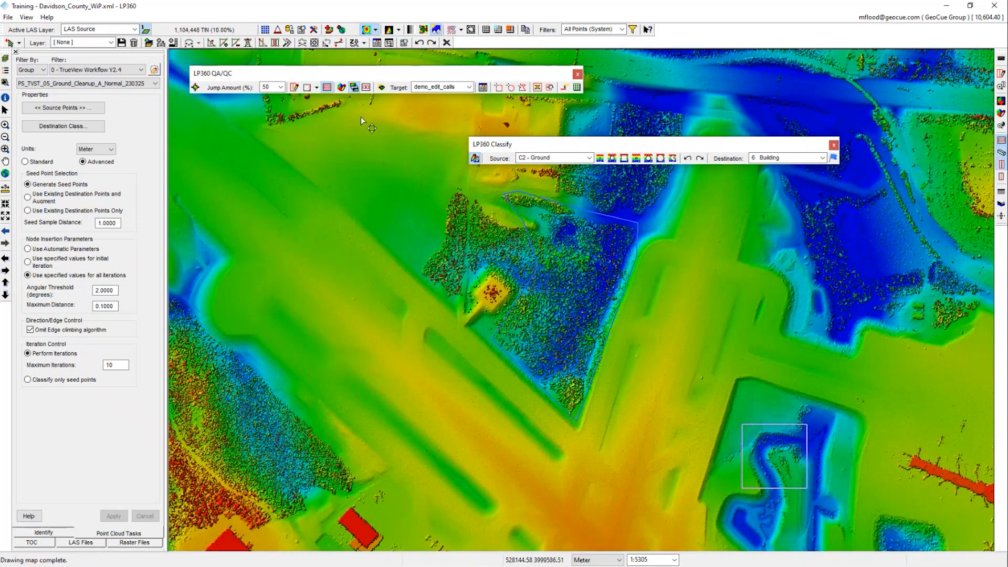
left_click(26, 18)
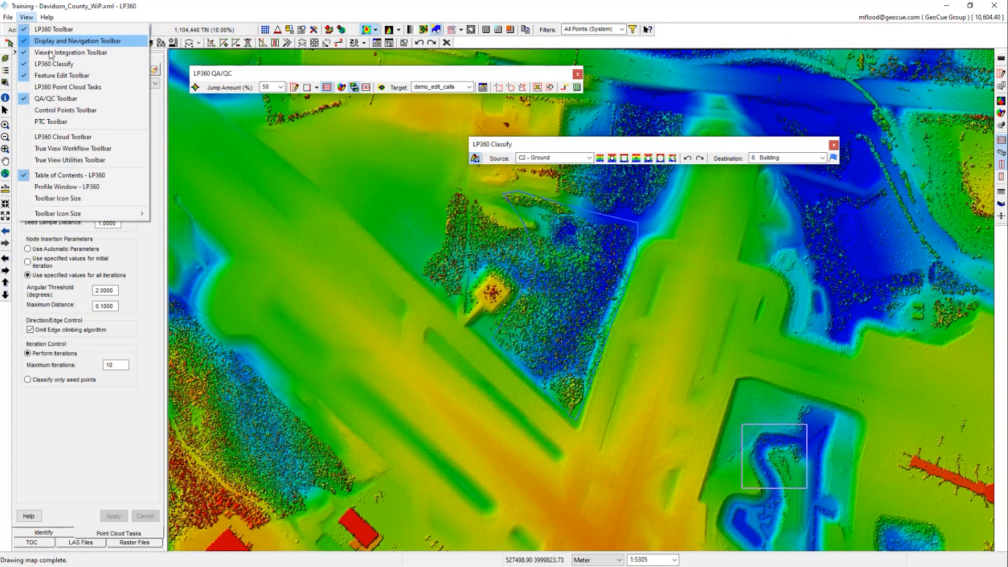
left_click(69, 87)
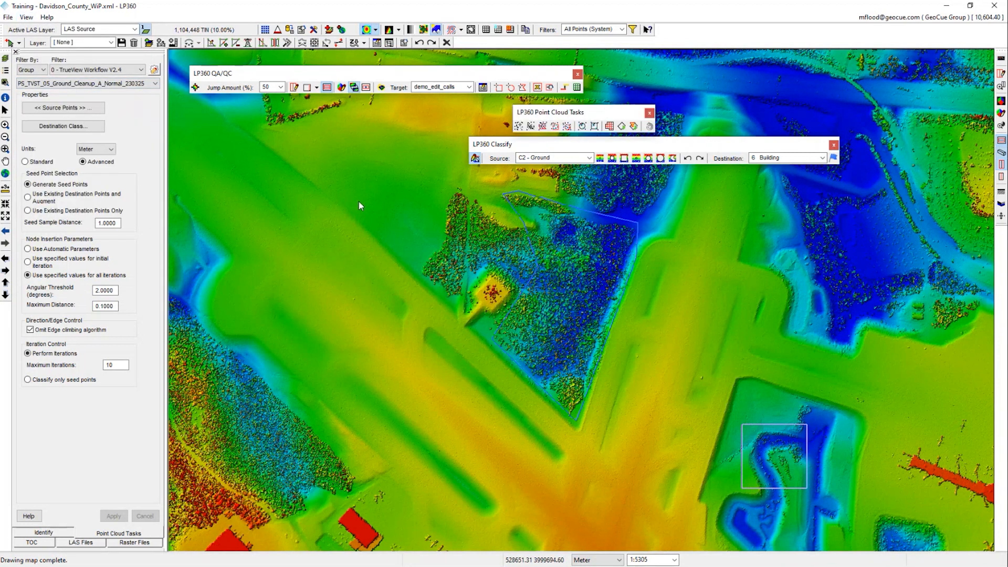
left_click_drag(360, 205, 360, 206)
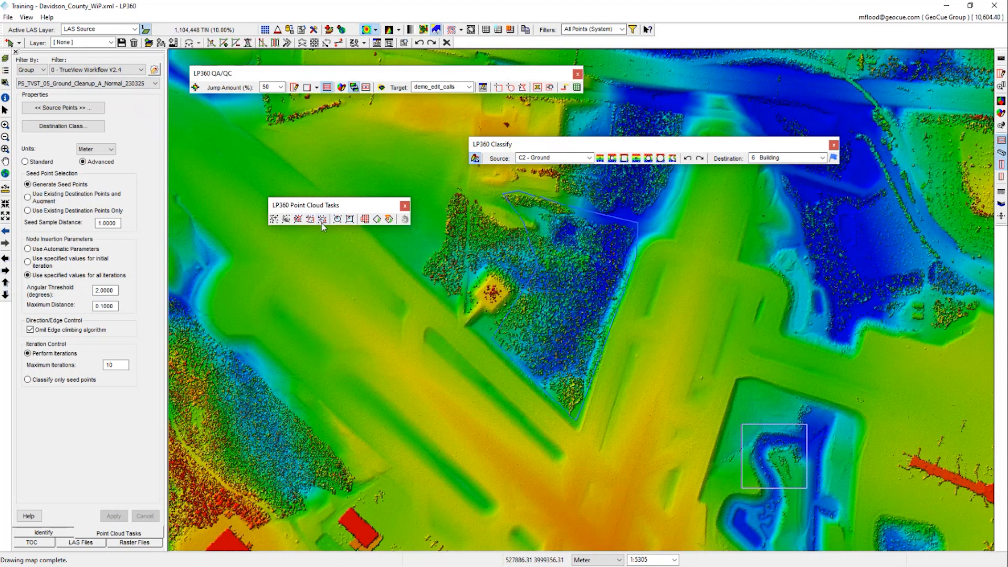
left_click(297, 219)
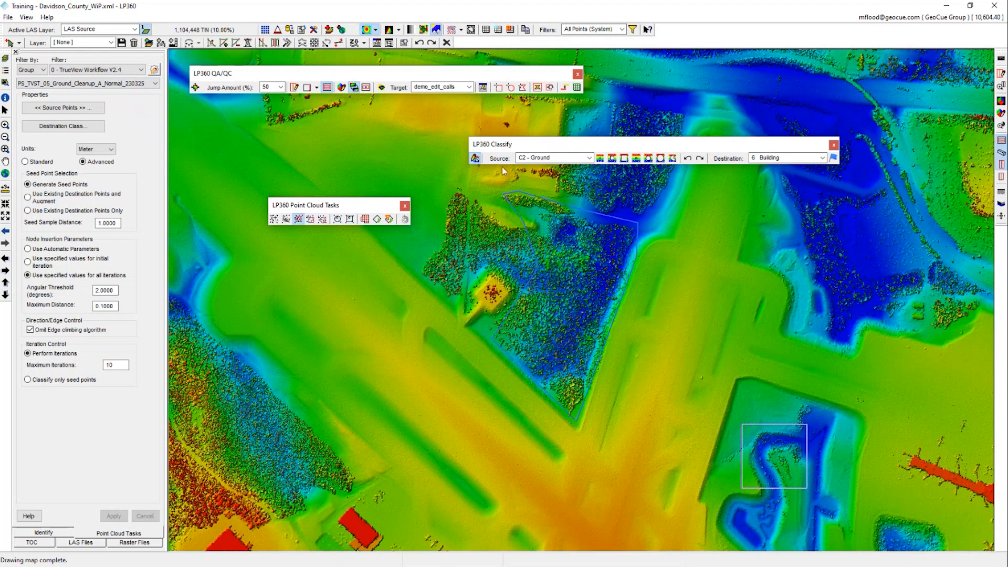
Open the edit_calls layer's feature table in Feature Analyst
left_click(41, 545)
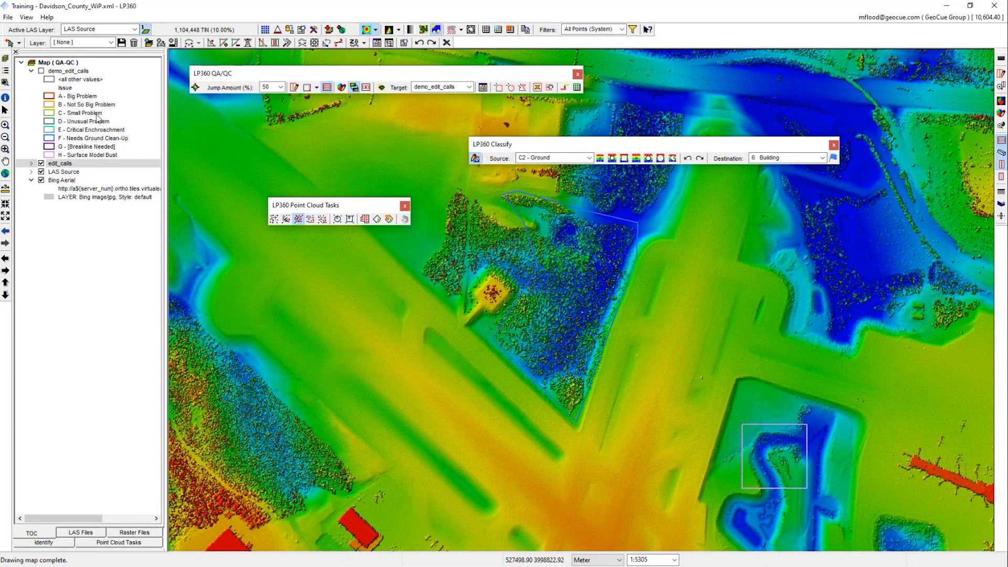
right_click(78, 166)
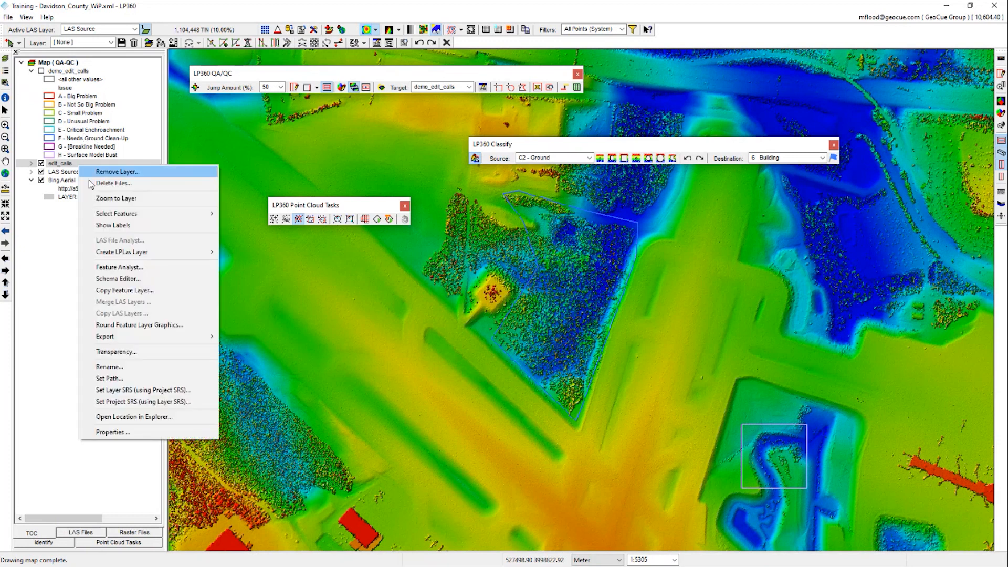
left_click(129, 268)
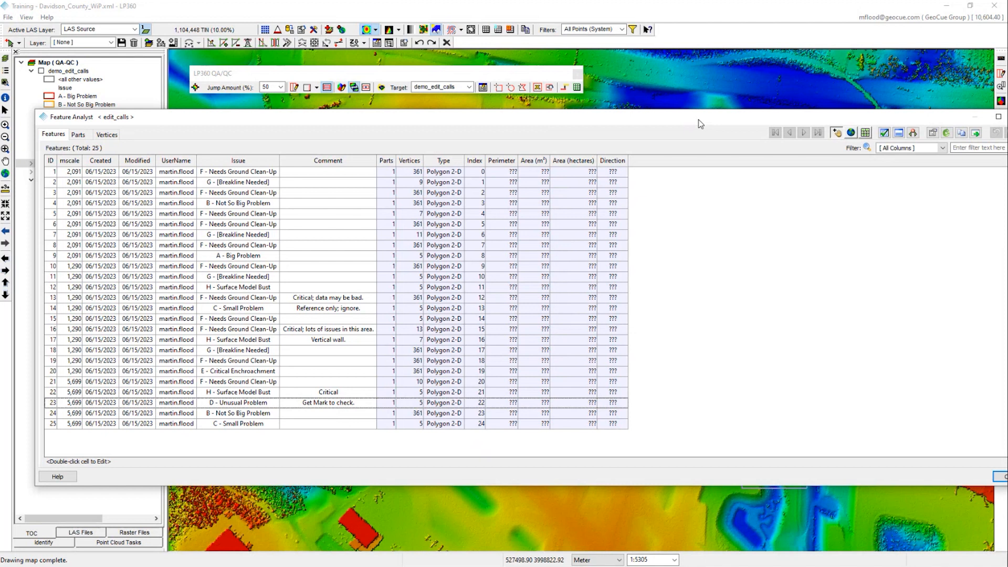
left_click_drag(698, 120, 697, 120)
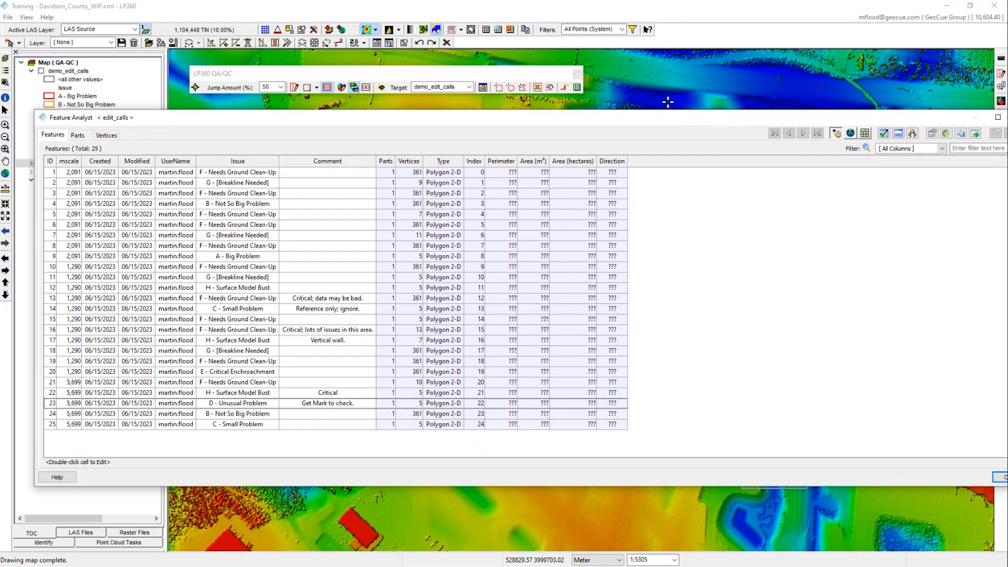